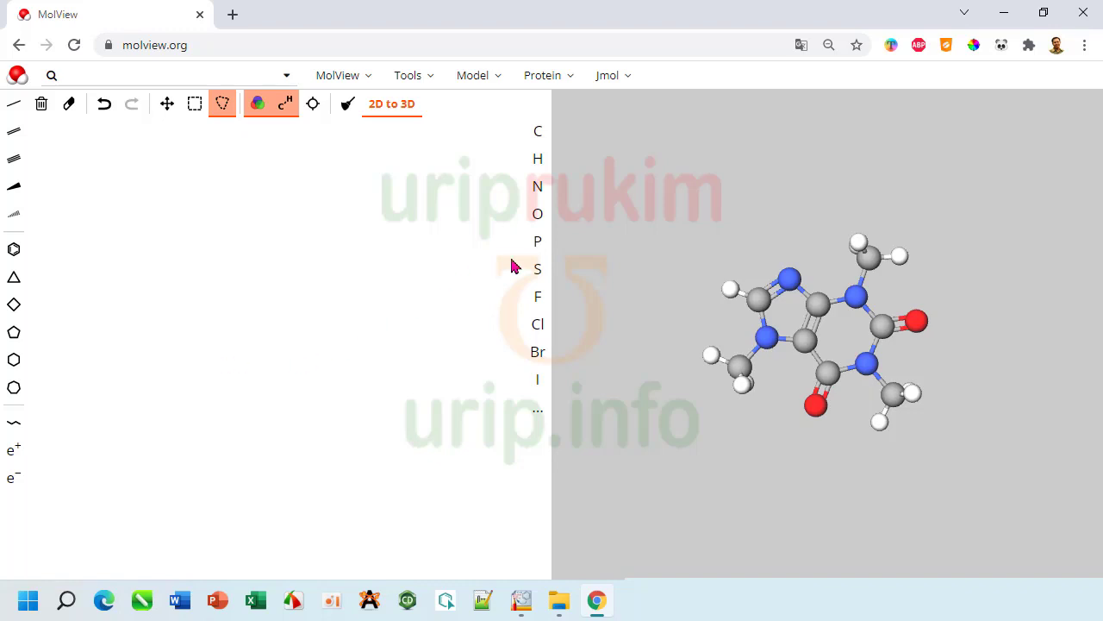
Step: Draw phosphorus pentachloride in the sketcher by placing a phosphorus atom and bonding five chlorine atoms to it
left_click(539, 245)
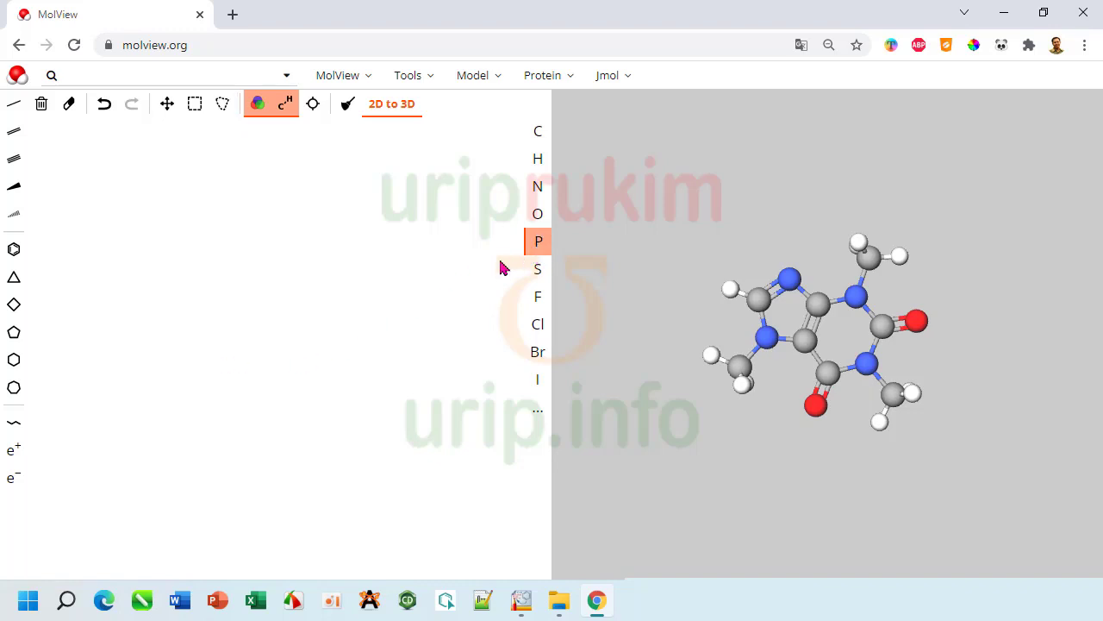
left_click(253, 327)
left_click(534, 329)
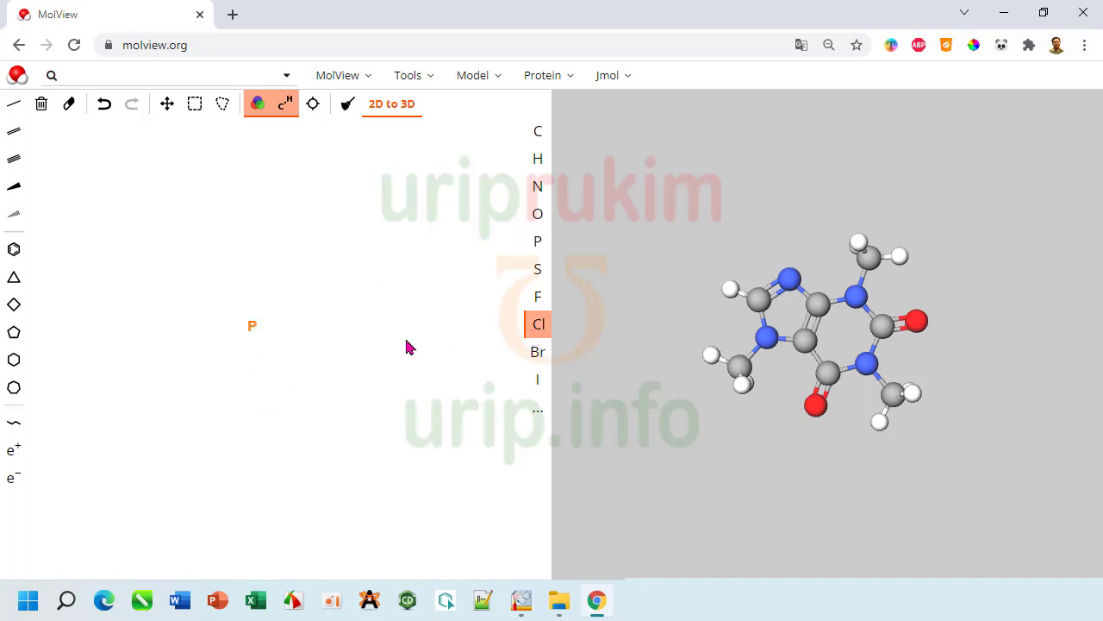
left_click_drag(256, 335, 238, 365)
left_click(252, 330)
left_click(251, 331)
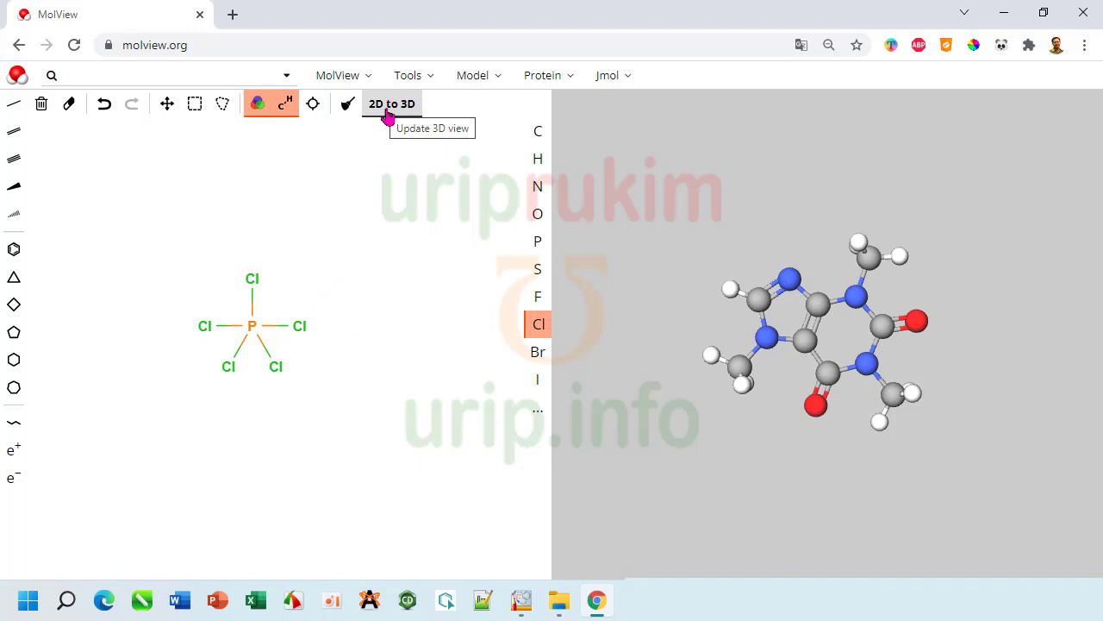
Step: Generate the 3D model from the drawn phosphorus pentachloride structure and rotate it to inspect its shape
left_click(387, 117)
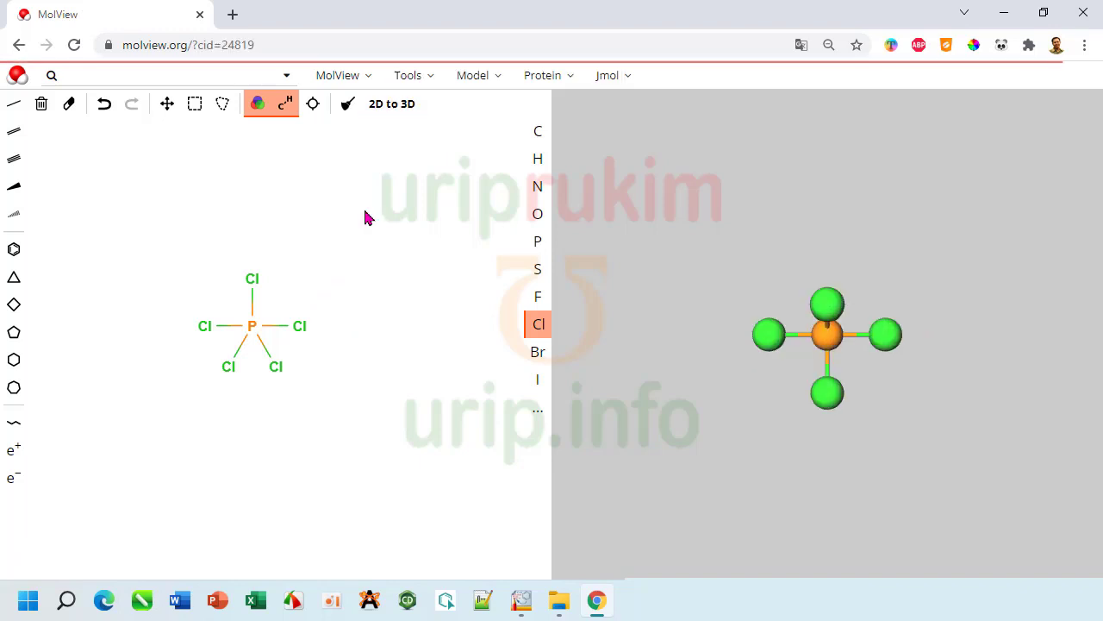
left_click_drag(936, 276, 820, 365)
mouse_move(906, 231)
left_mouse_down()
mouse_move(899, 293)
mouse_move(882, 273)
mouse_move(914, 256)
mouse_move(902, 234)
left_mouse_up()
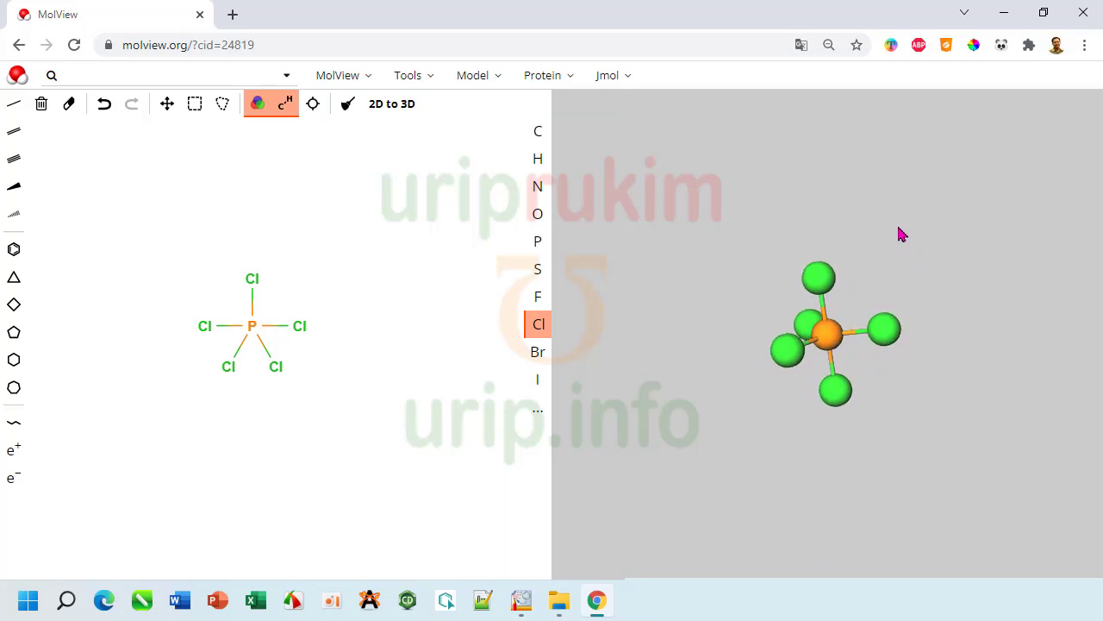
Step: Switch the 3D model's rendering engine to Jmol and rotate the molecule
left_click(477, 81)
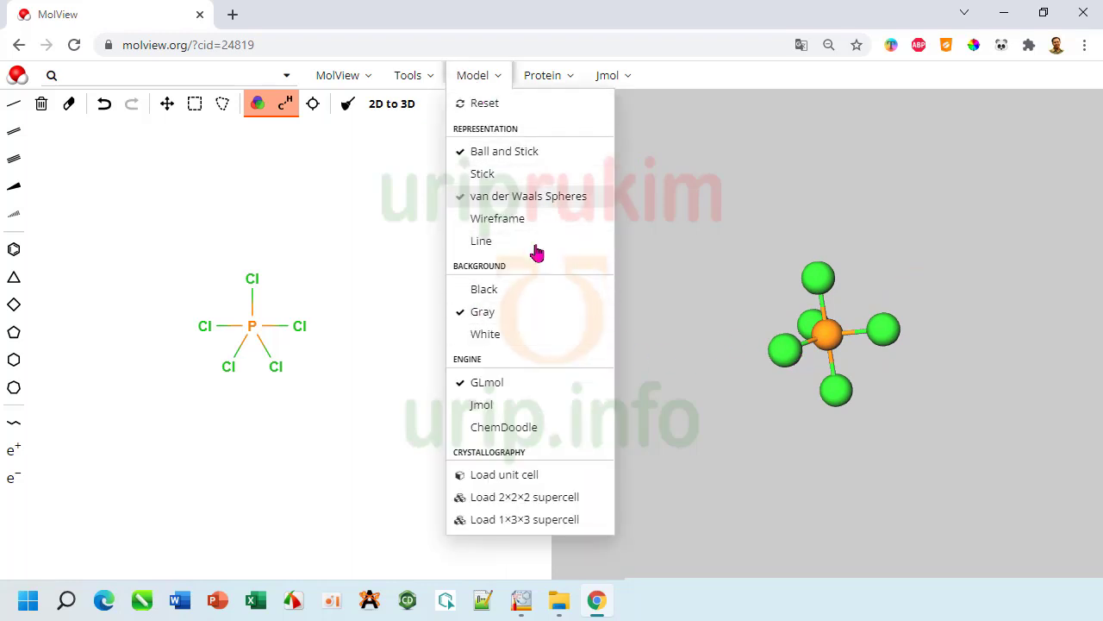
left_click(476, 405)
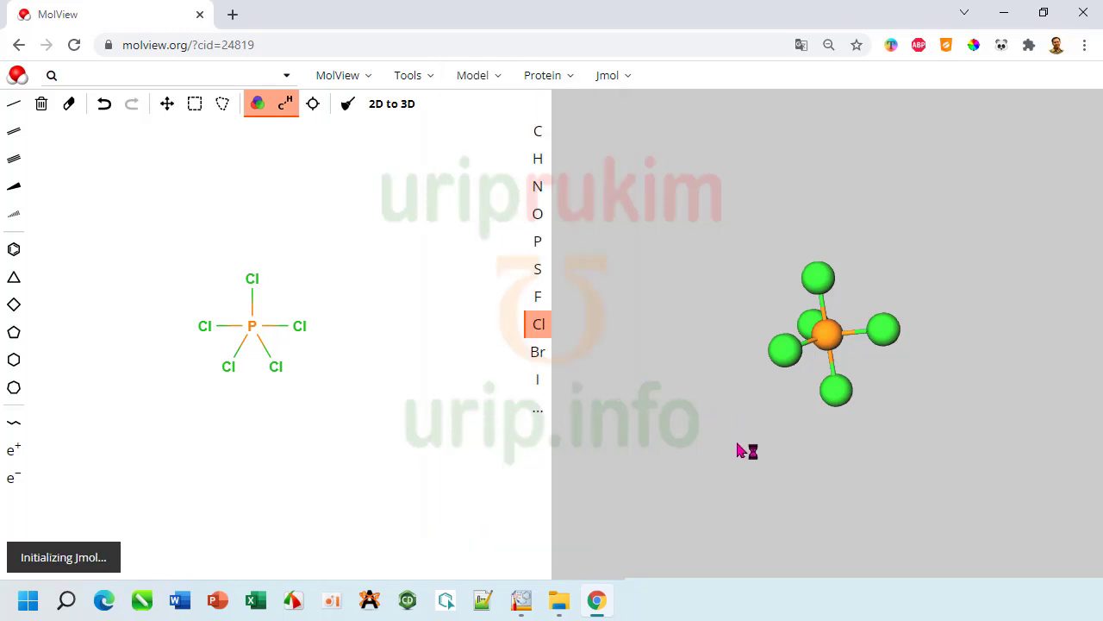
left_click_drag(939, 312, 874, 261)
Step: Switch the 3D model's rendering engine to ChemDoodle and rotate the molecule
left_click(476, 79)
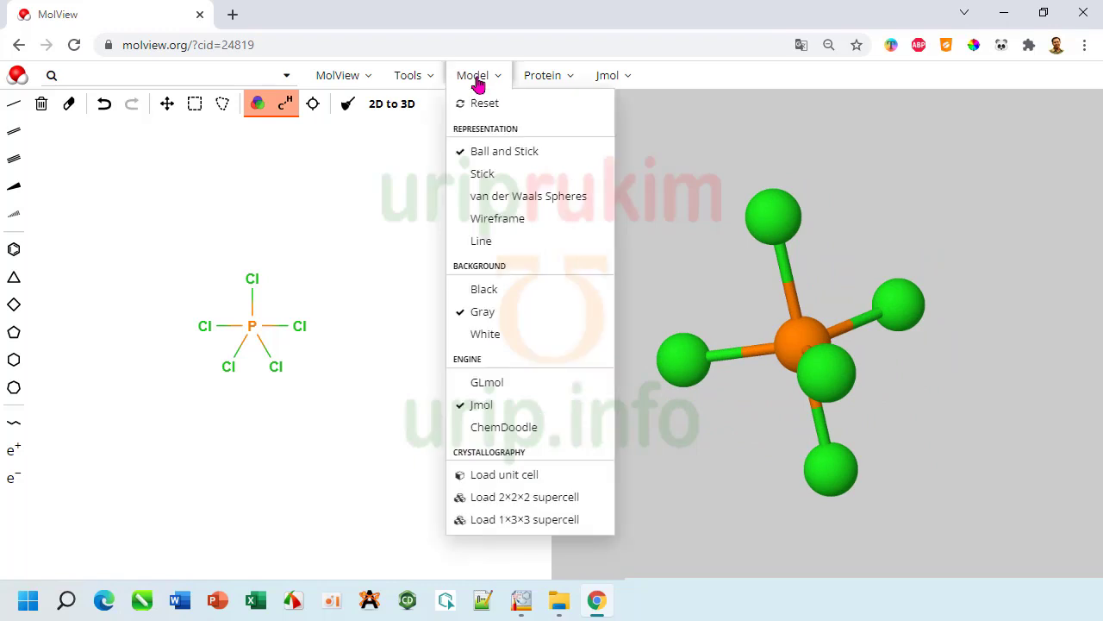
left_click(488, 426)
left_click_drag(888, 444, 837, 354)
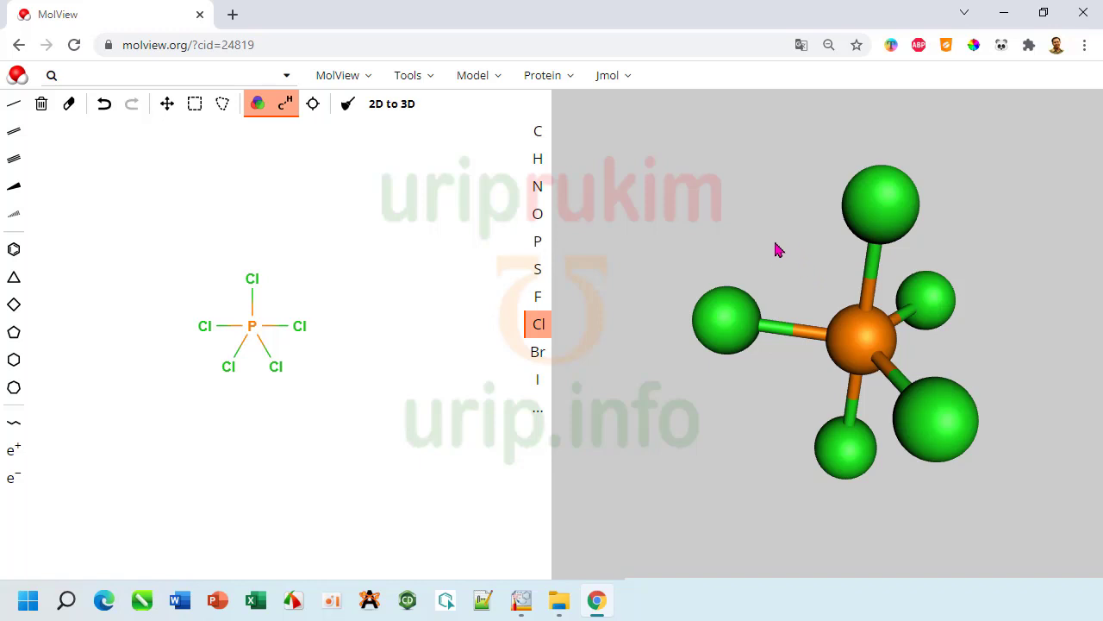
Step: Export the phosphorus pentachloride model as a MOL file and show the download in its folder
left_click(419, 82)
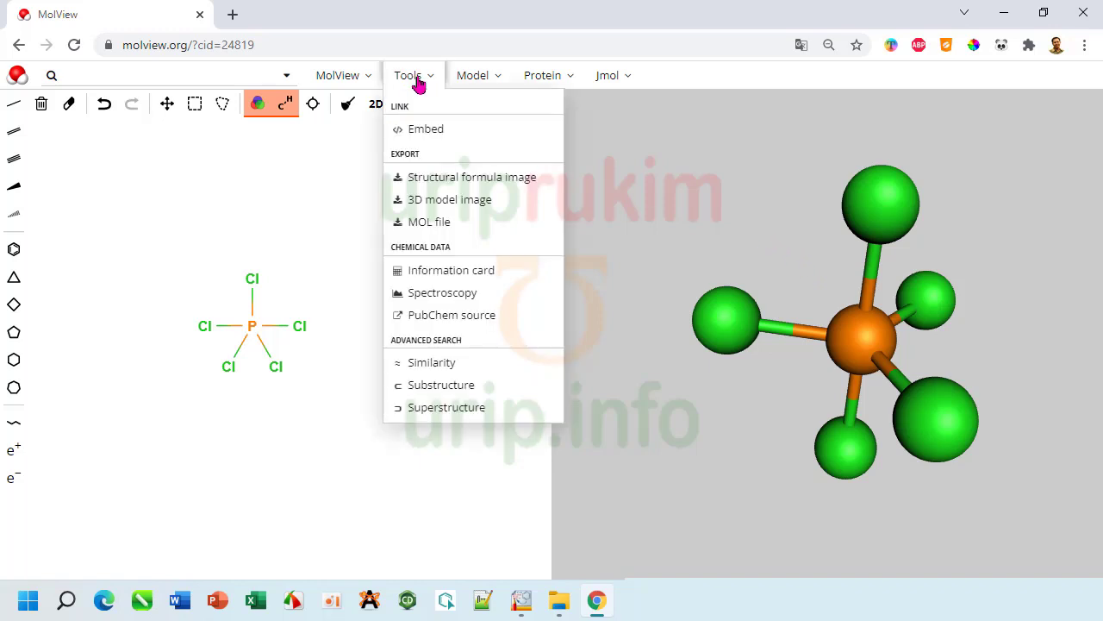
left_click(440, 224)
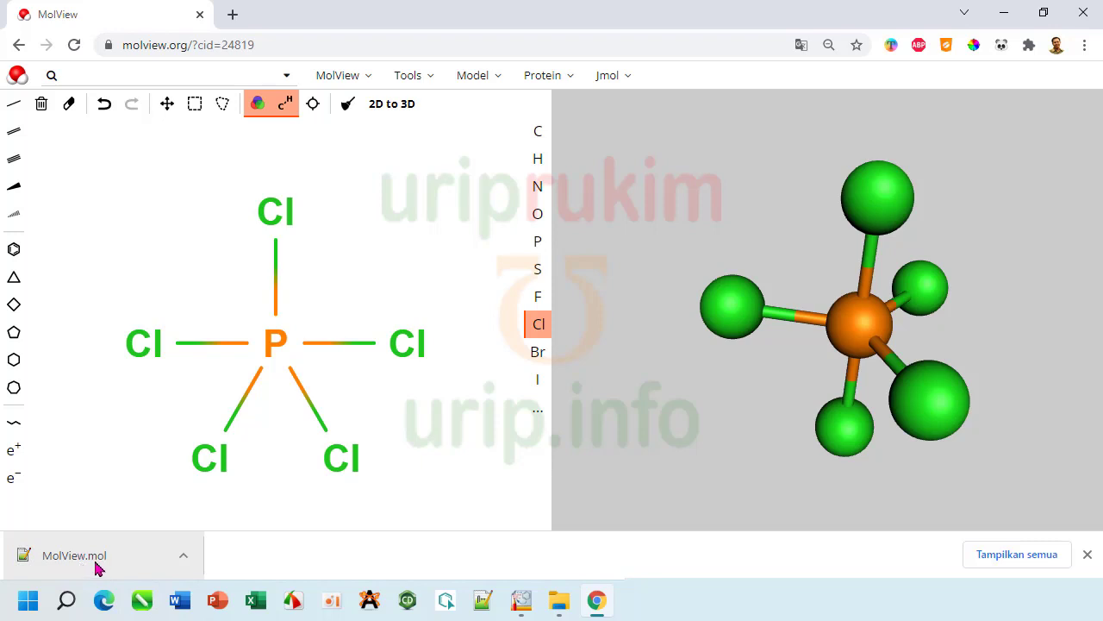
left_click(182, 559)
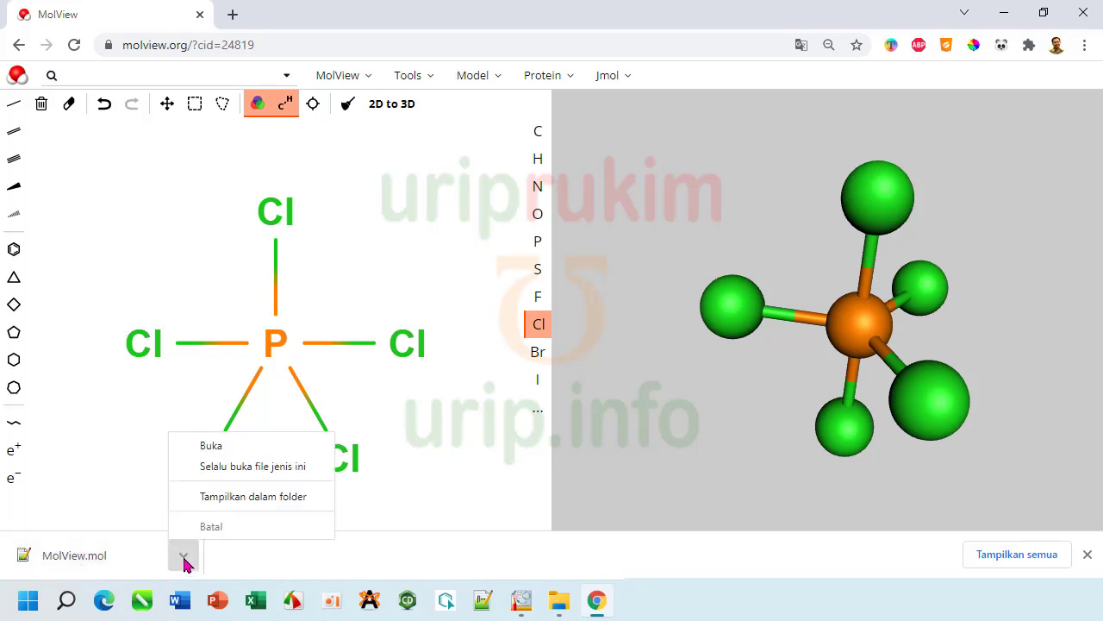
left_click(246, 497)
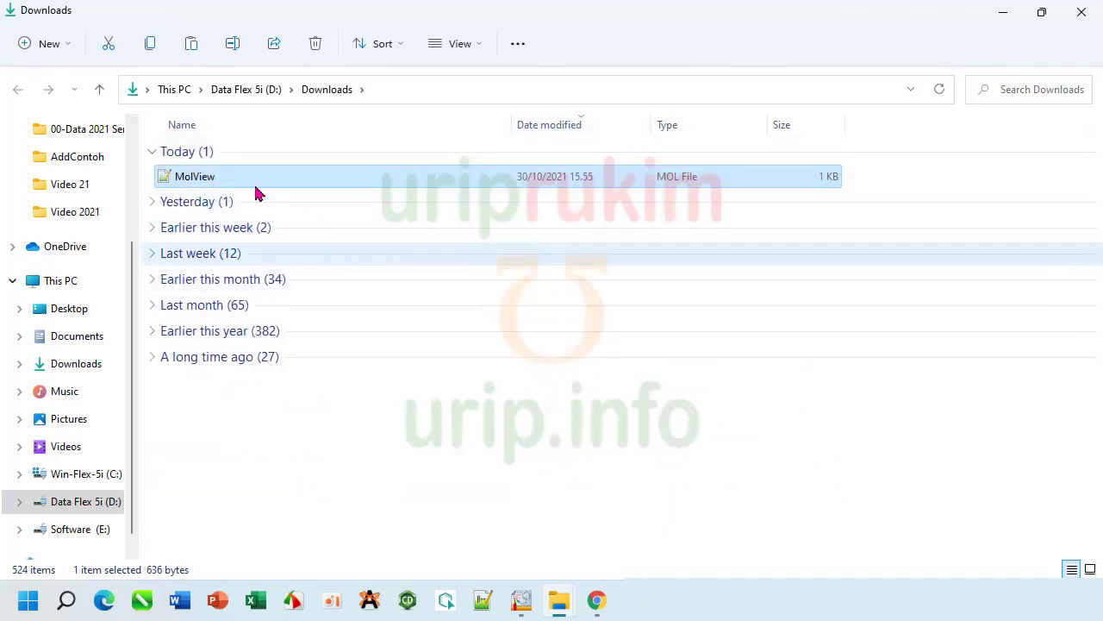
Step: Rename the downloaded MolView file as PCl5_moview
right_click(207, 182)
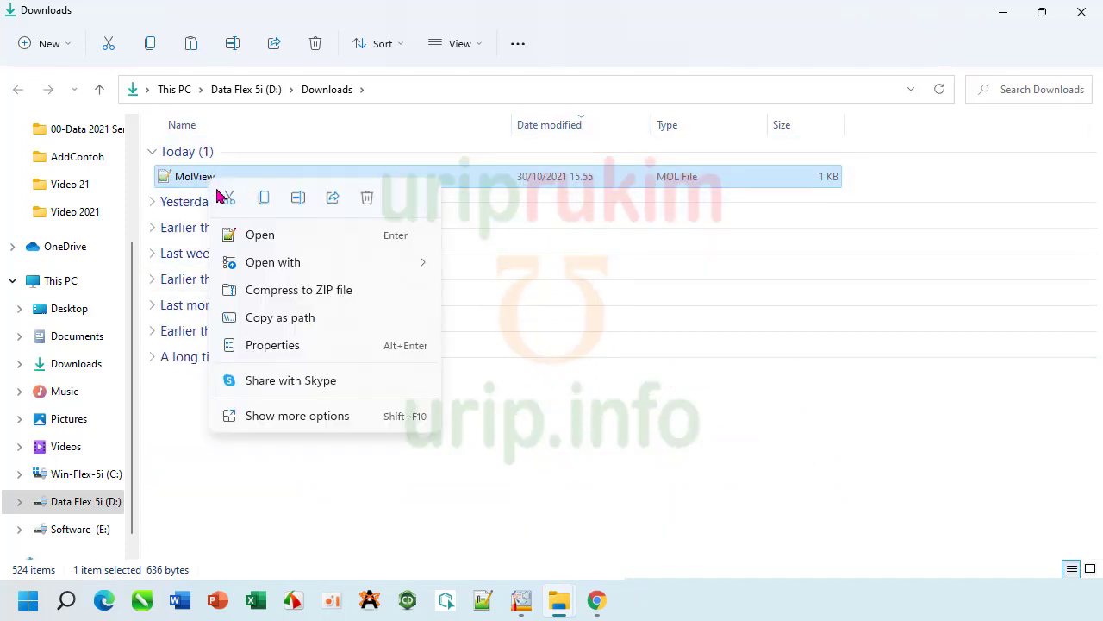
key("F2")
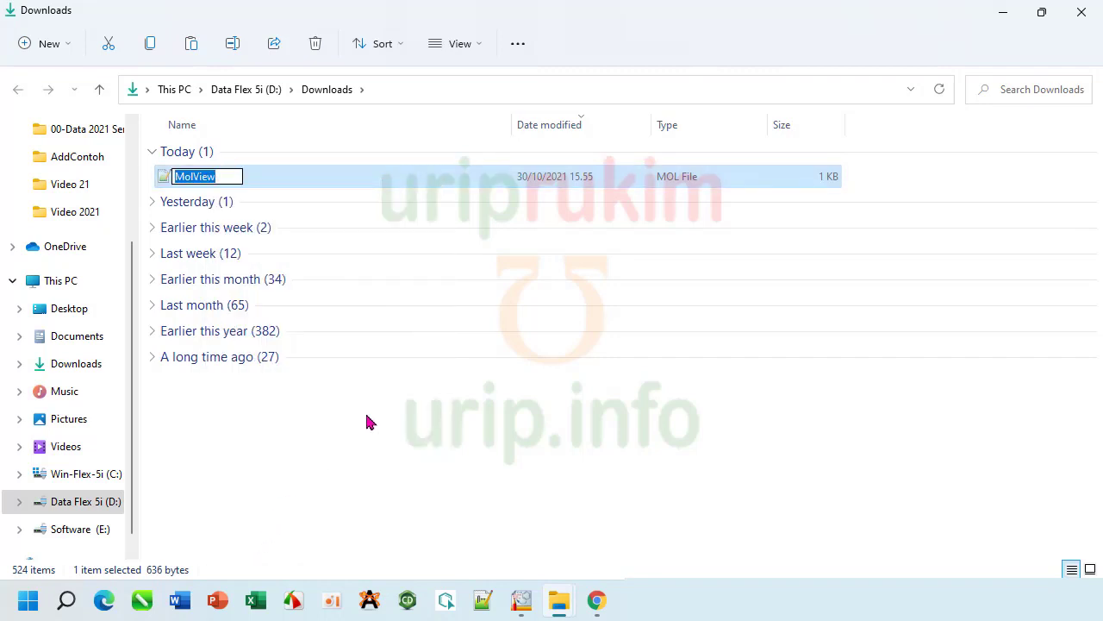
type("PC")
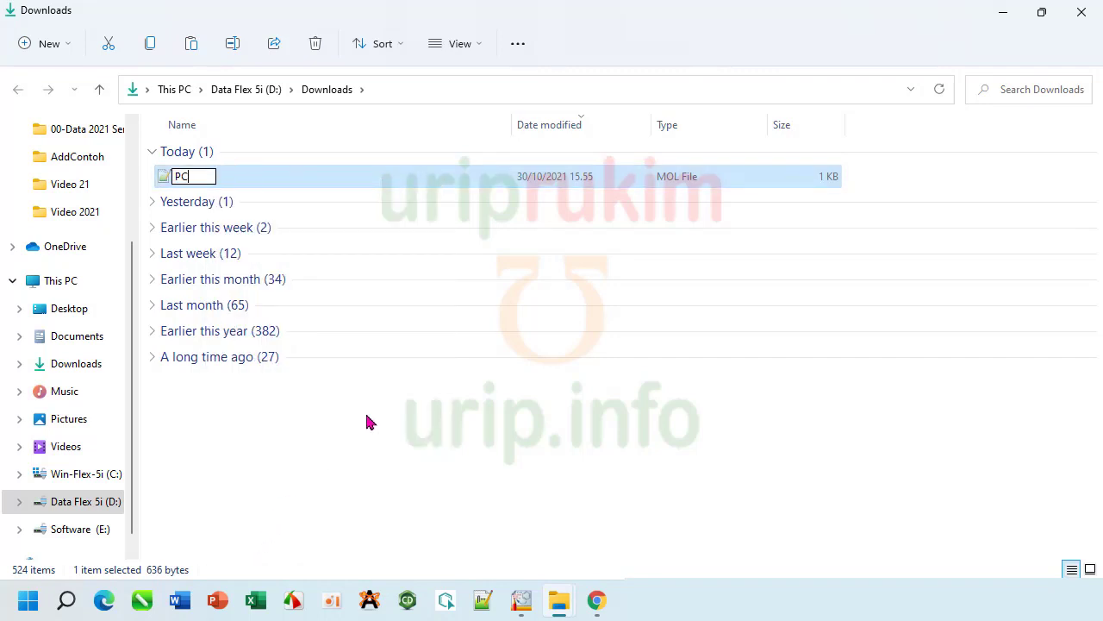
type("l5_moview")
left_click(284, 465)
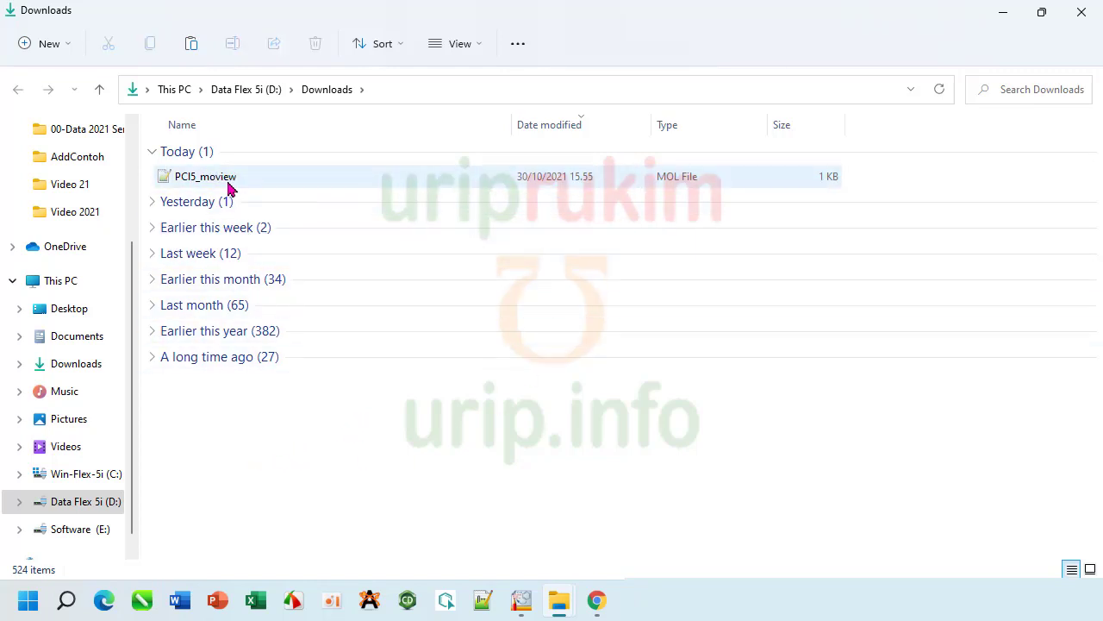
Step: Uncover the Jmol desktop application and restore the Downloads folder as a smaller window beside it
mouse_move(229, 186)
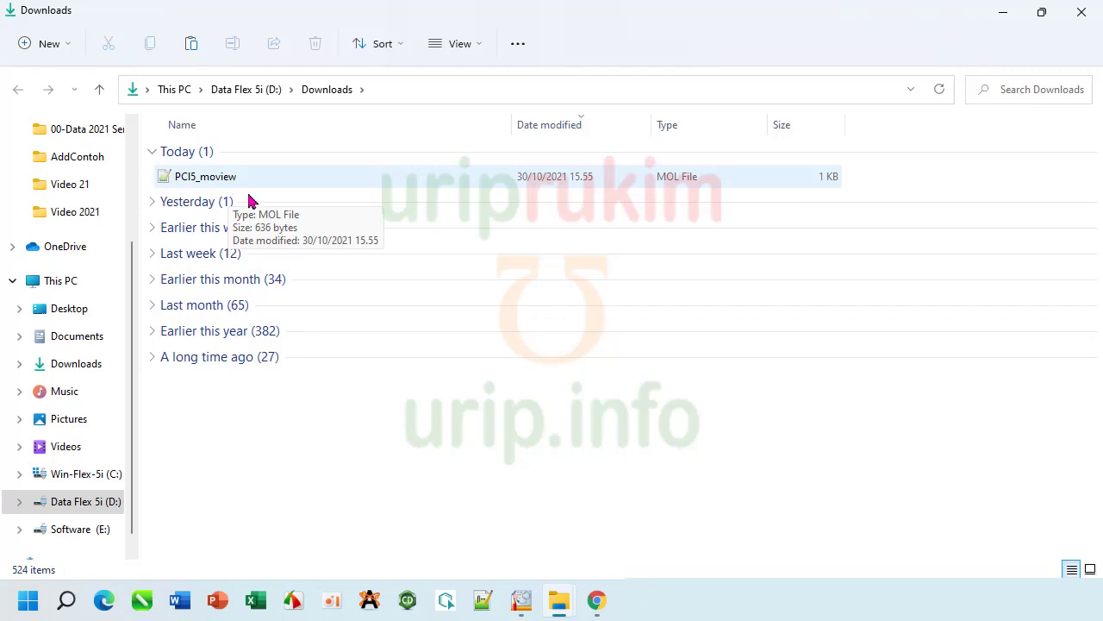
left_click(1002, 19)
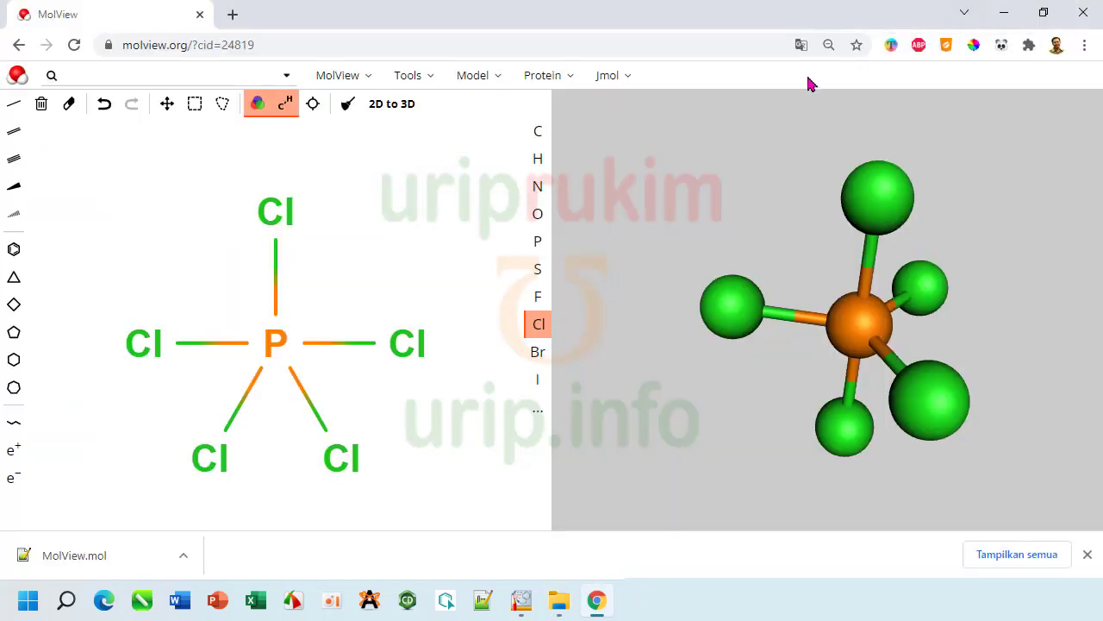
left_click(1002, 19)
double_click(39, 97)
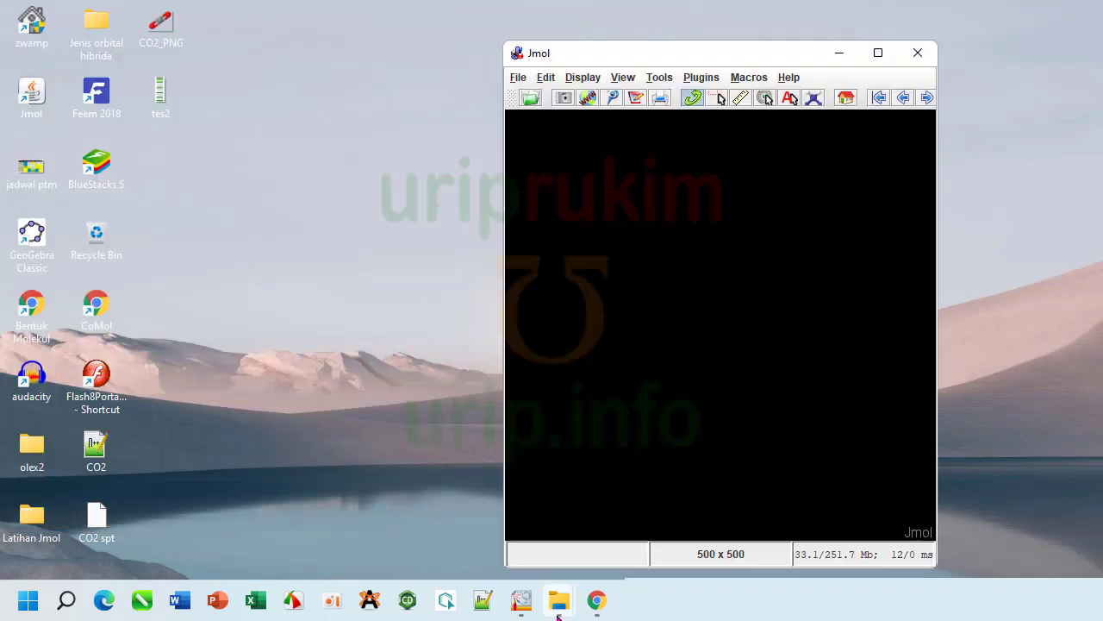
left_click(557, 602)
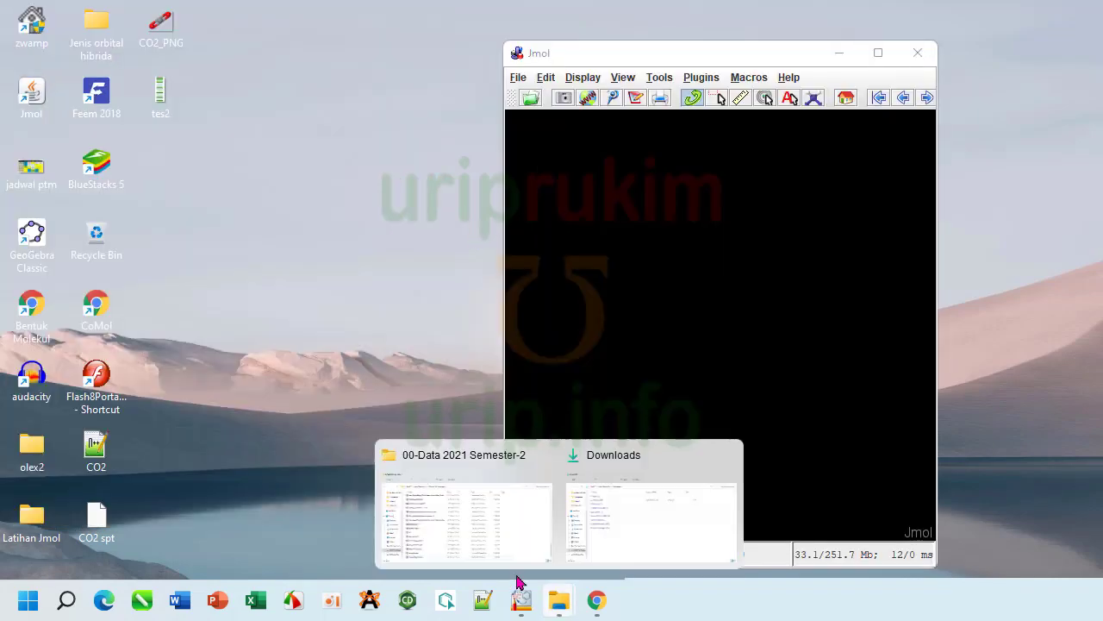
left_click(649, 456)
left_click(1044, 12)
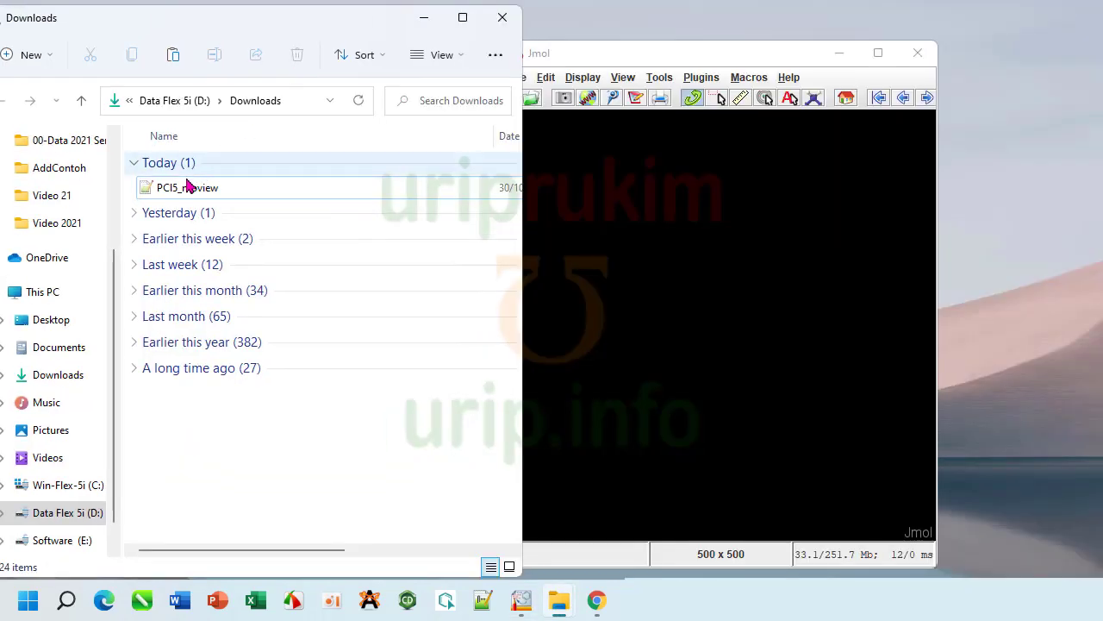
Step: Load the PCl5_moview file into Jmol, rotate the molecule and move the Jmol window clear of the Downloads folder
left_click_drag(185, 187, 721, 372)
left_click_drag(803, 306, 624, 290)
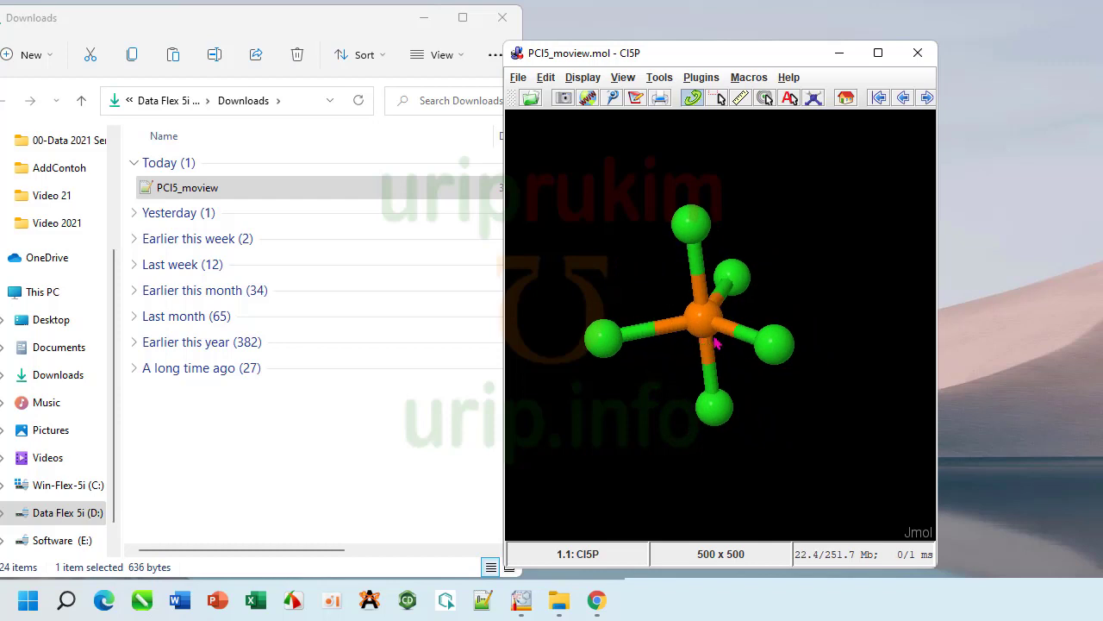
left_click_drag(668, 60, 728, 49)
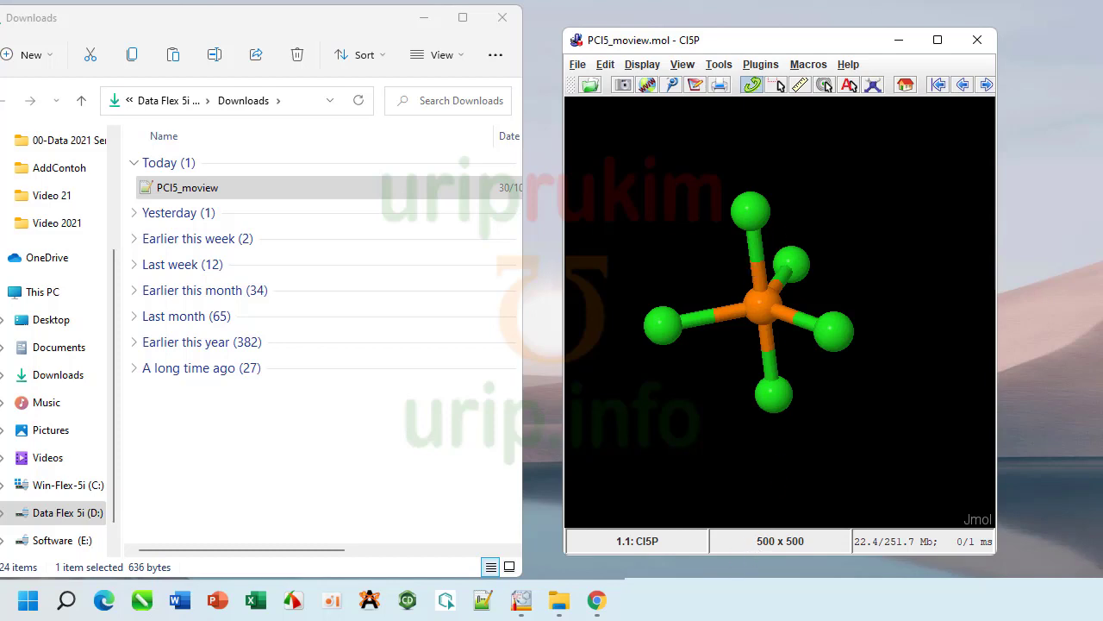
Step: Return to MolView in Chrome, clear the sketch and draw carbon dioxide with two oxygens double-bonded to the carbon
left_click(596, 600)
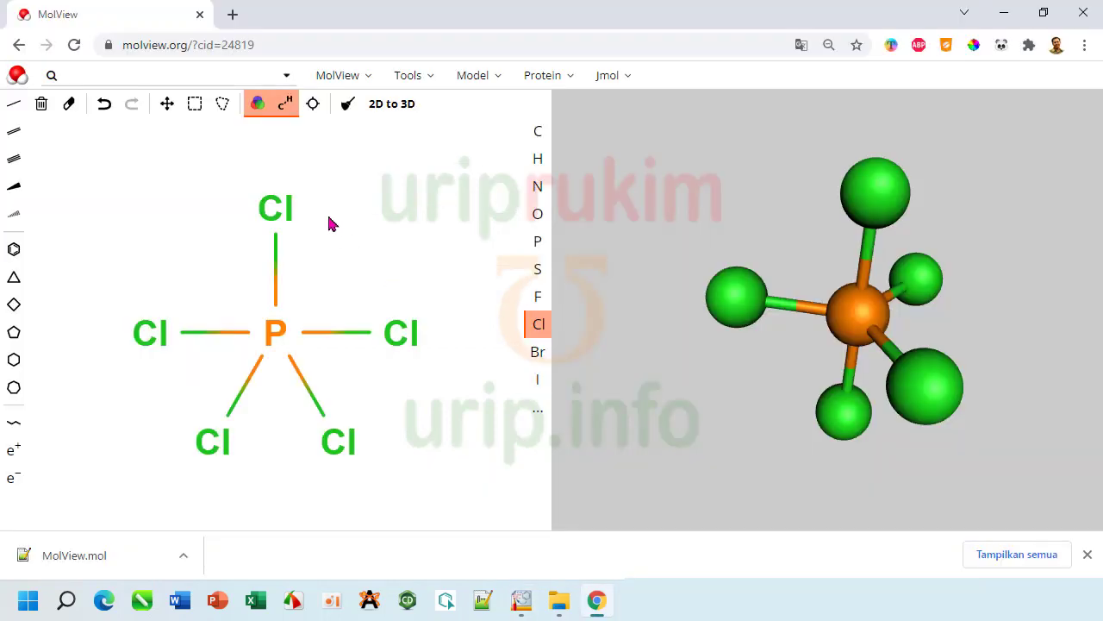
left_click(41, 104)
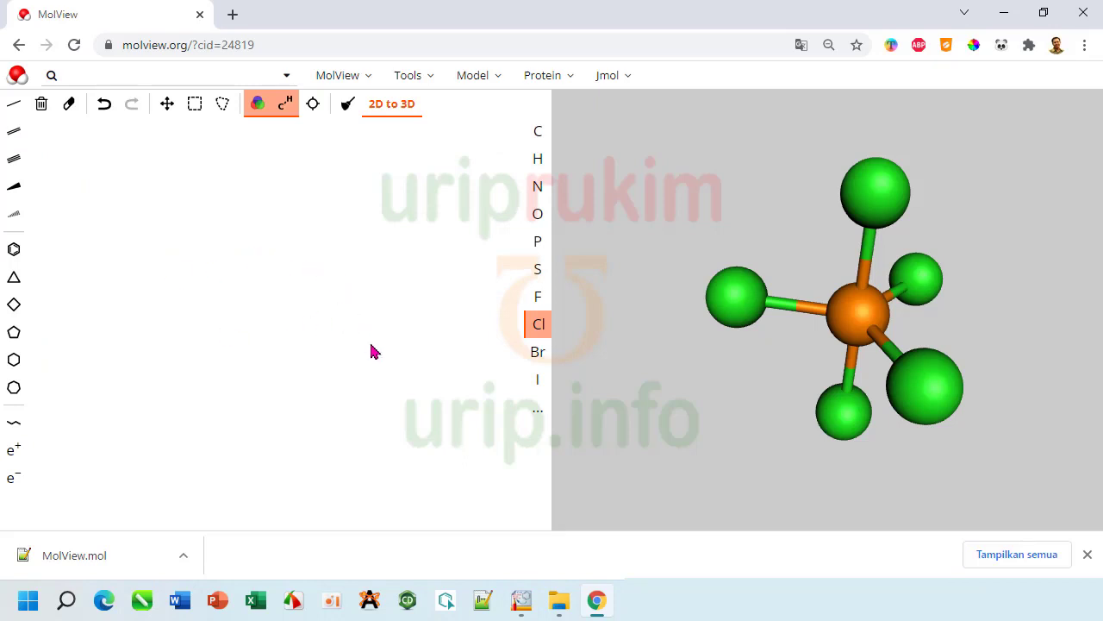
left_click(538, 131)
left_click(271, 288)
left_click(537, 216)
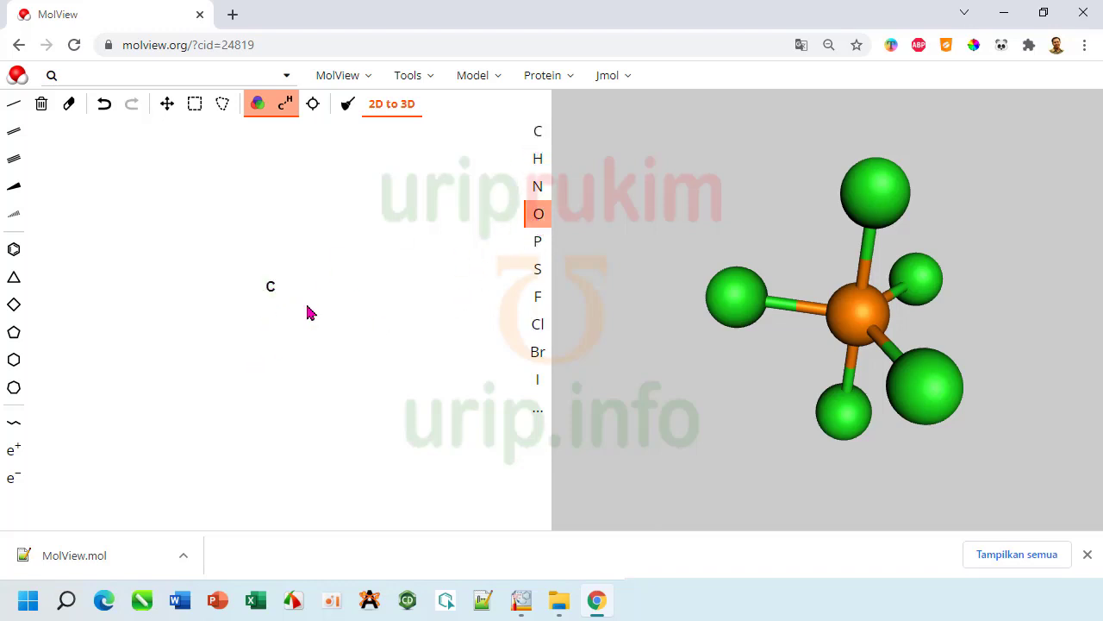
mouse_move(276, 293)
left_mouse_down()
mouse_move(295, 295)
mouse_move(256, 296)
left_mouse_up()
left_click(13, 132)
left_click(241, 292)
left_click(295, 298)
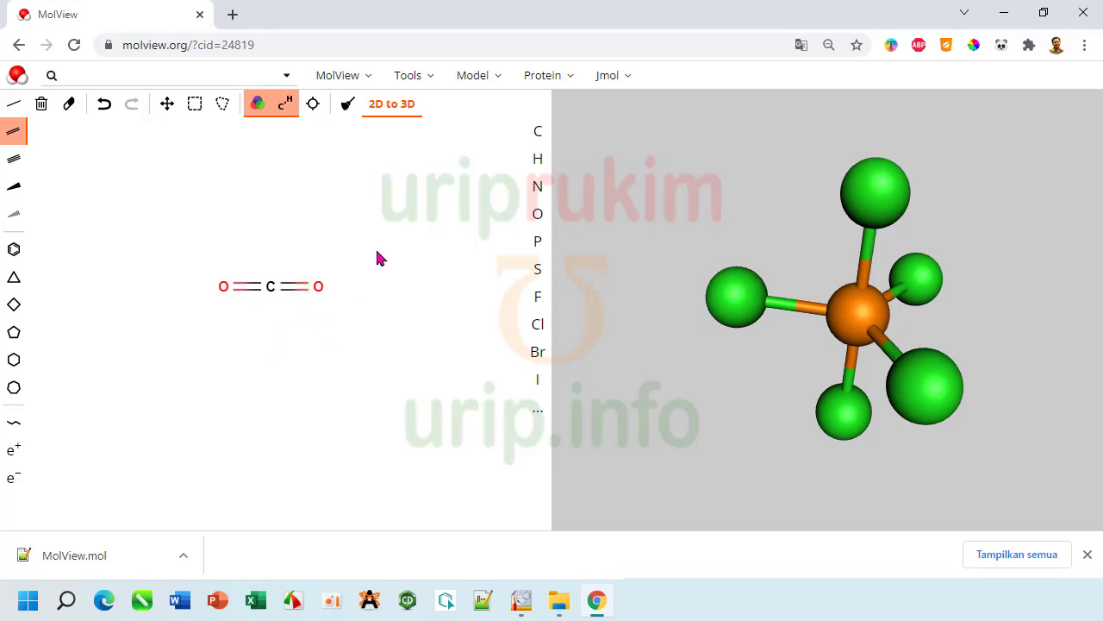
Step: Generate the 3D model from the carbon dioxide drawing and rotate it
left_click(392, 110)
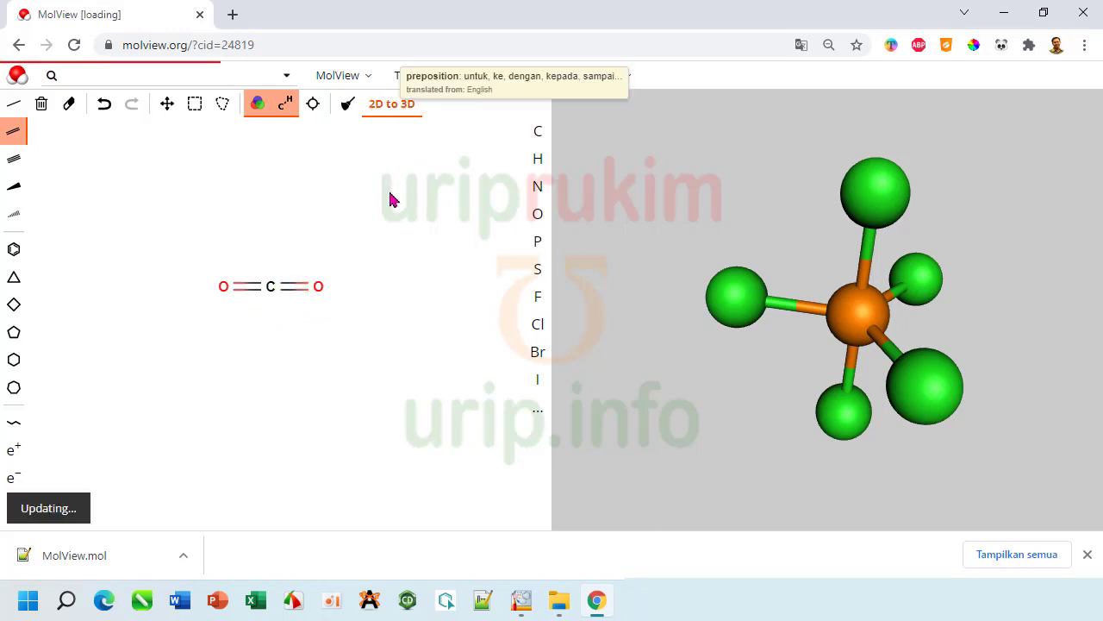
left_click_drag(857, 301, 814, 367)
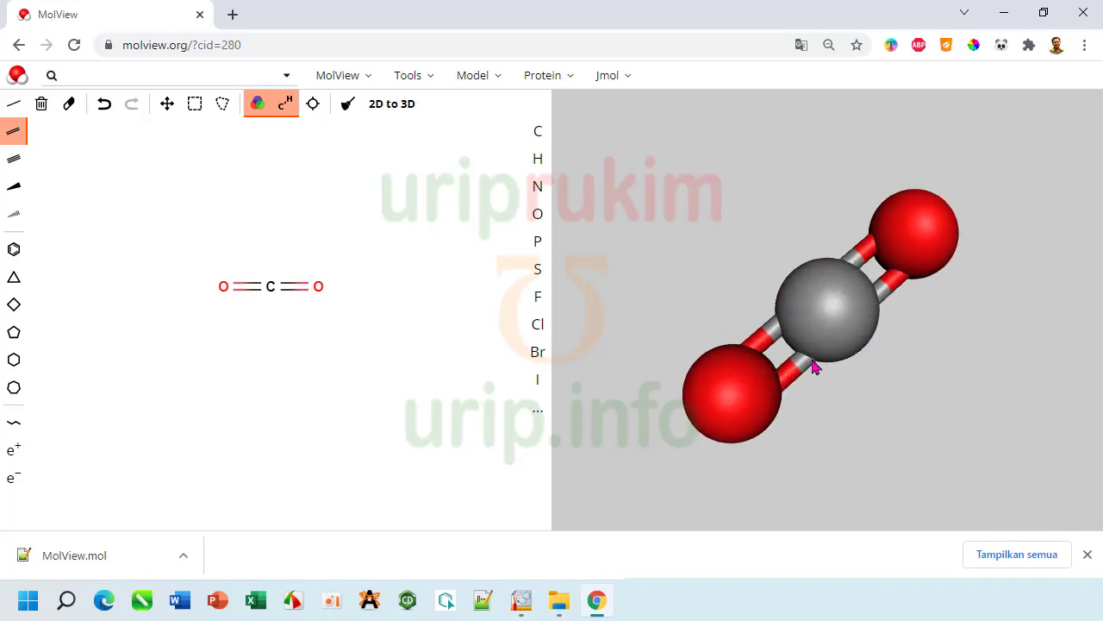
Step: Export the carbon dioxide model as a MOL file, show it in the Downloads folder and widen the folder window
left_click(414, 79)
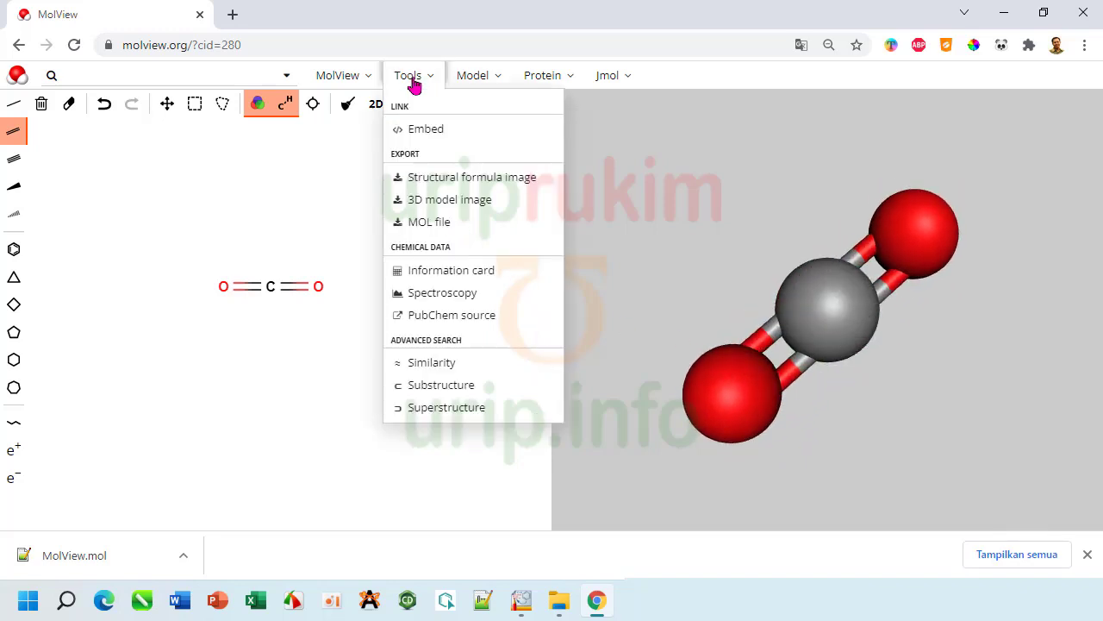
left_click(421, 220)
left_click(385, 555)
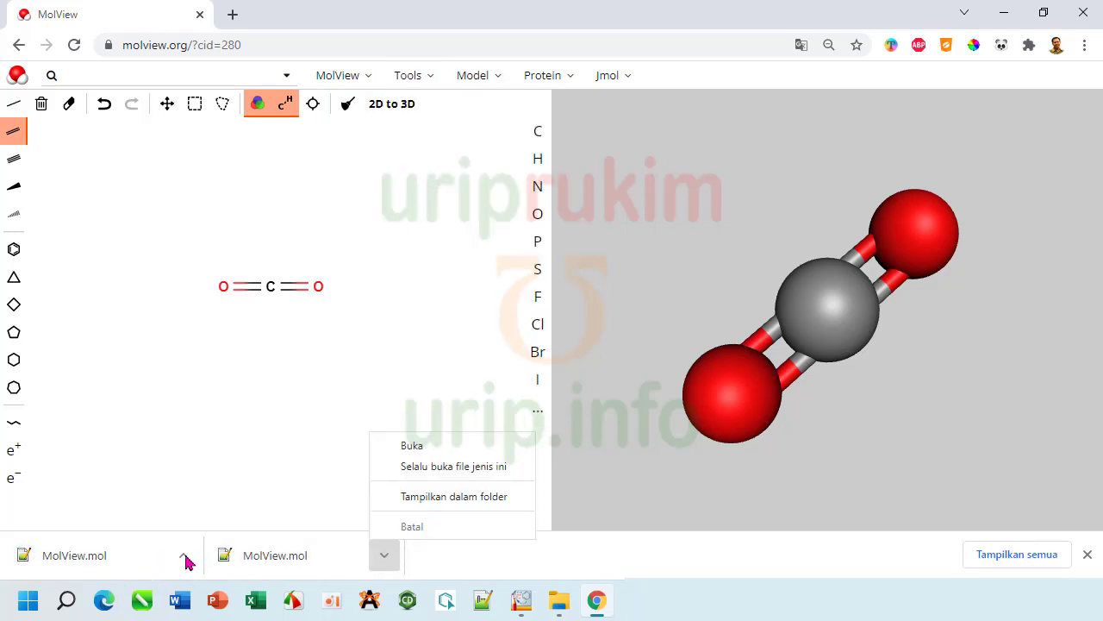
left_click(184, 559)
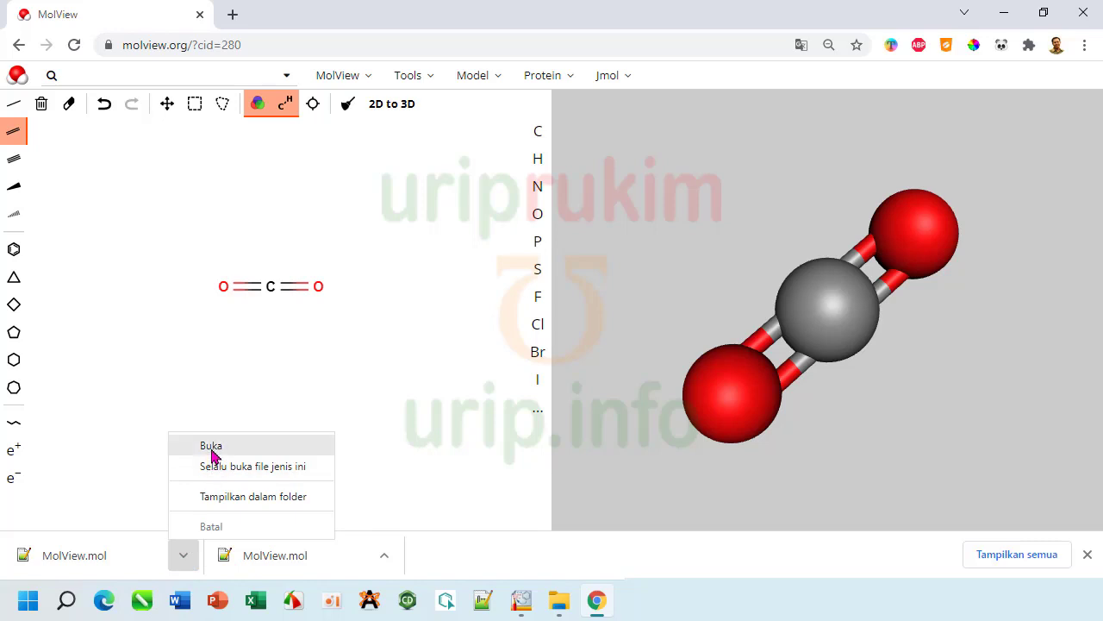
left_click(216, 497)
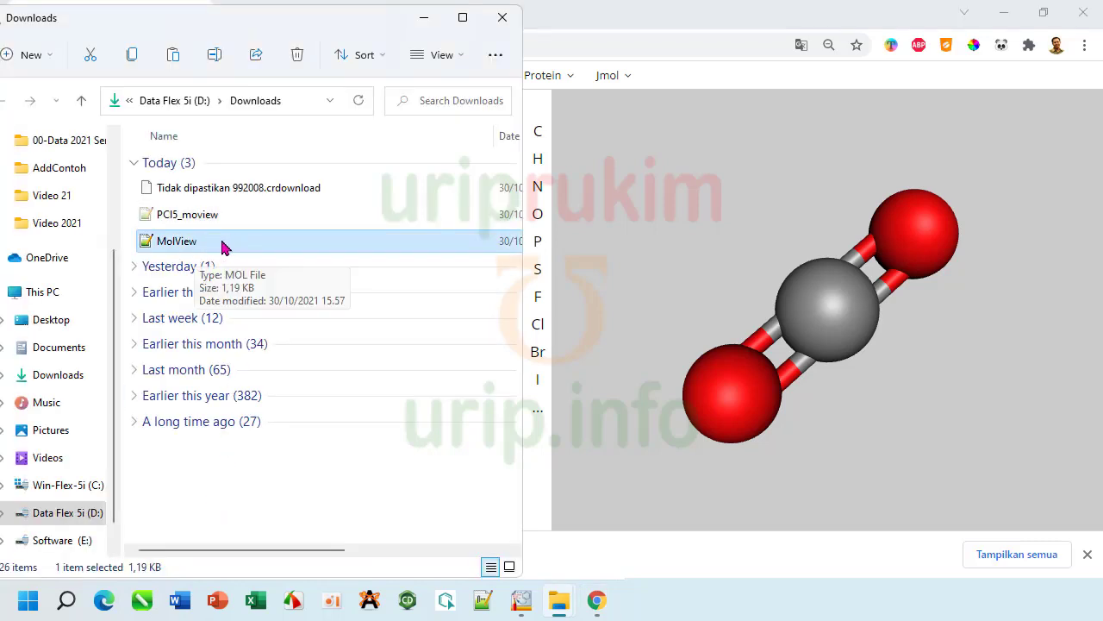
left_click_drag(523, 188, 551, 188)
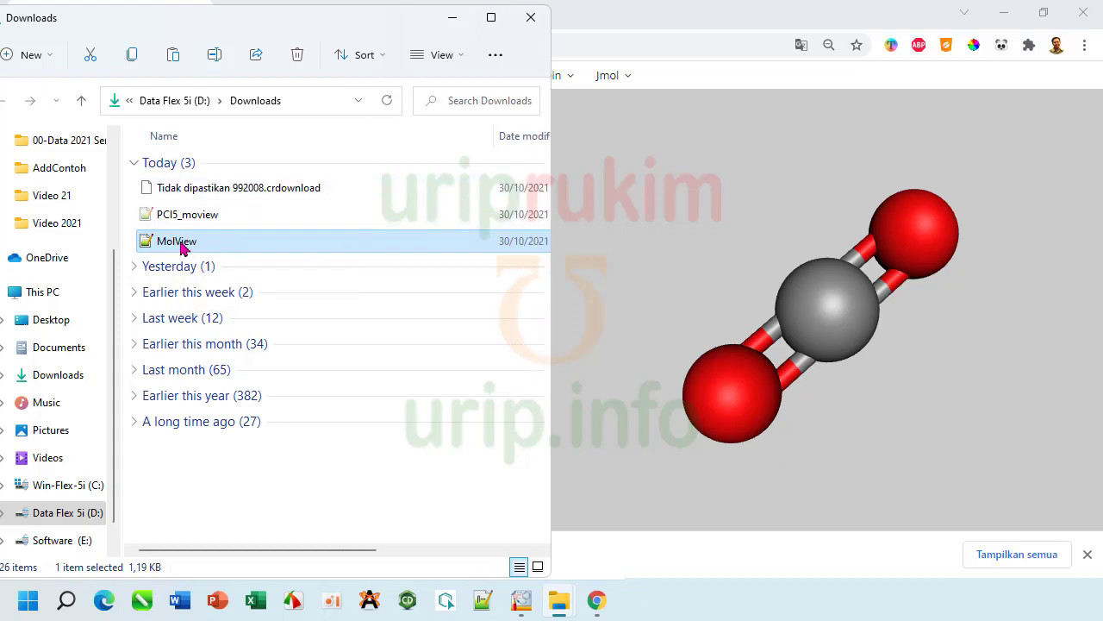
Step: Rename the downloaded MolView file as CO2_MolView and return to MolView in Chrome
right_click(181, 247)
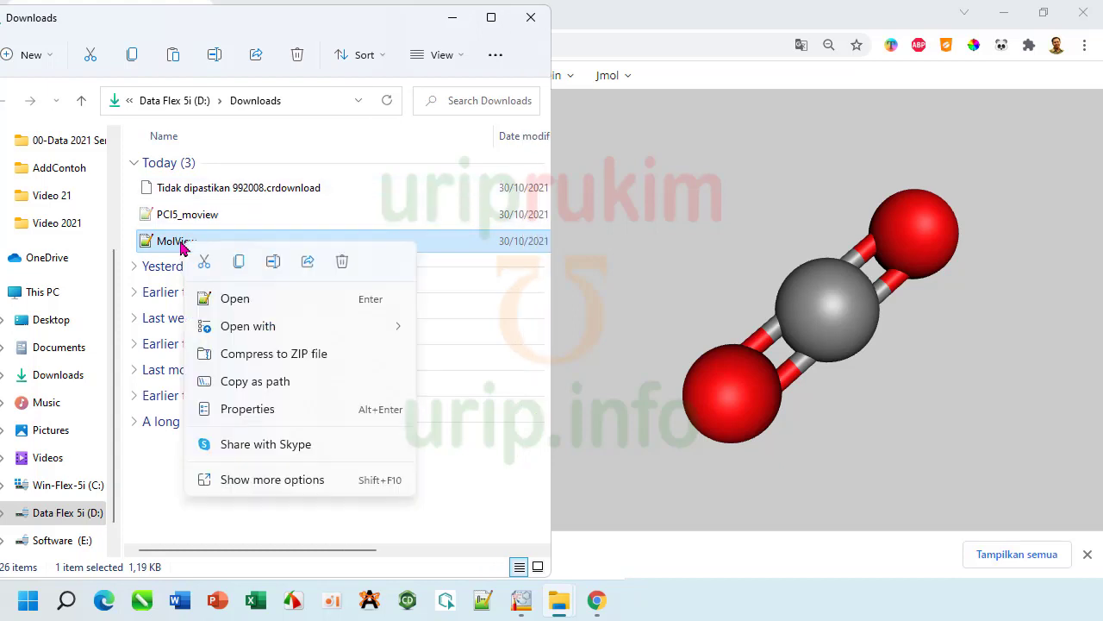
left_click(255, 480)
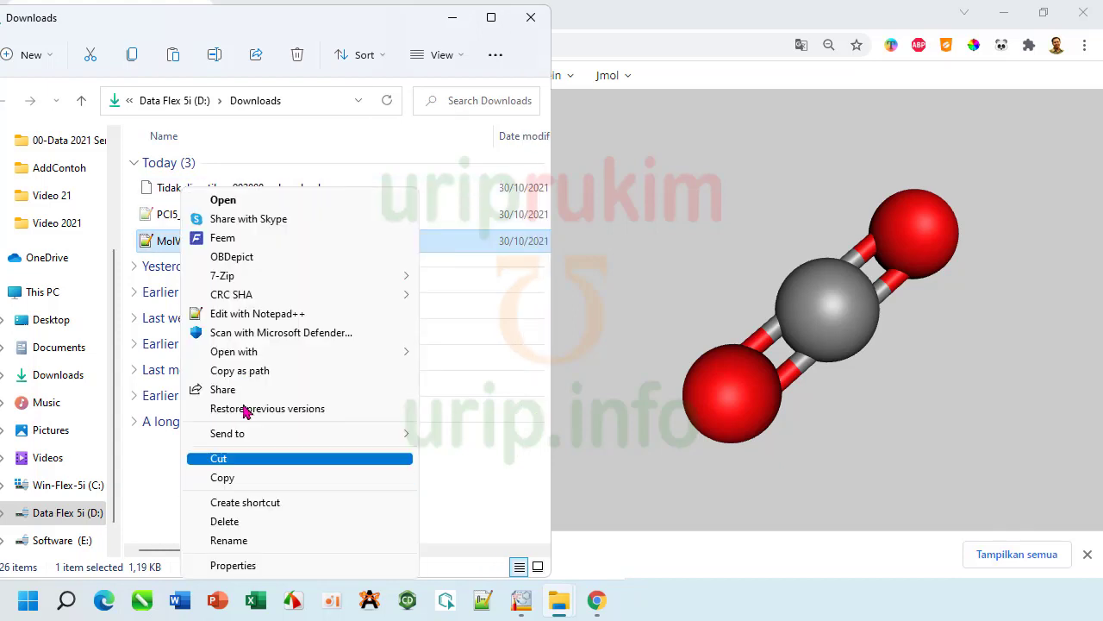
left_click(226, 540)
key("Home")
type("CO2_")
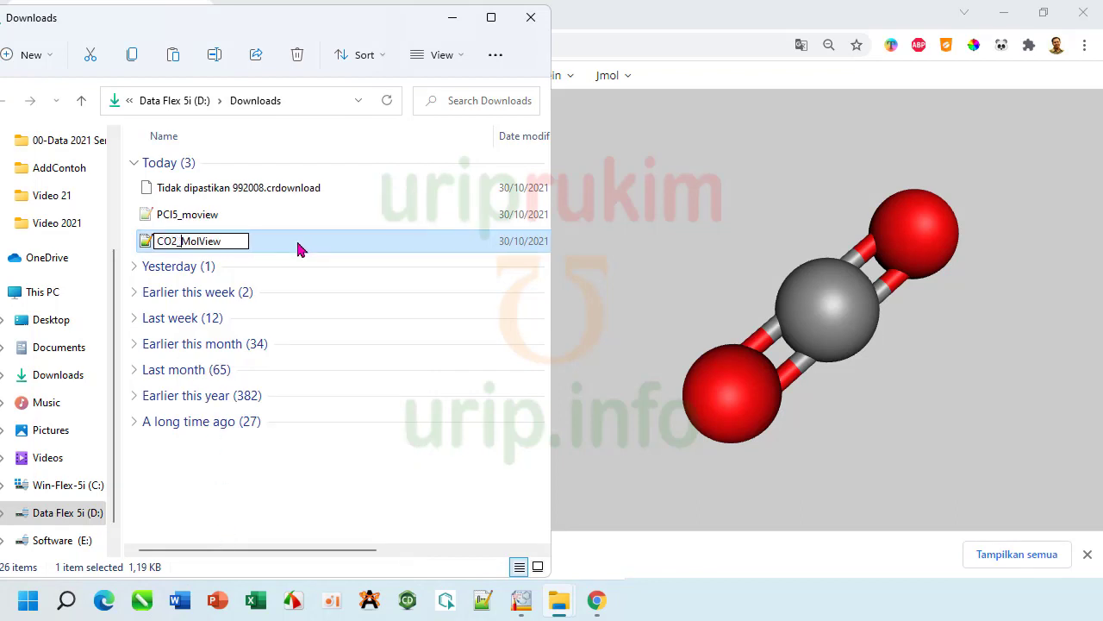
left_click(604, 313)
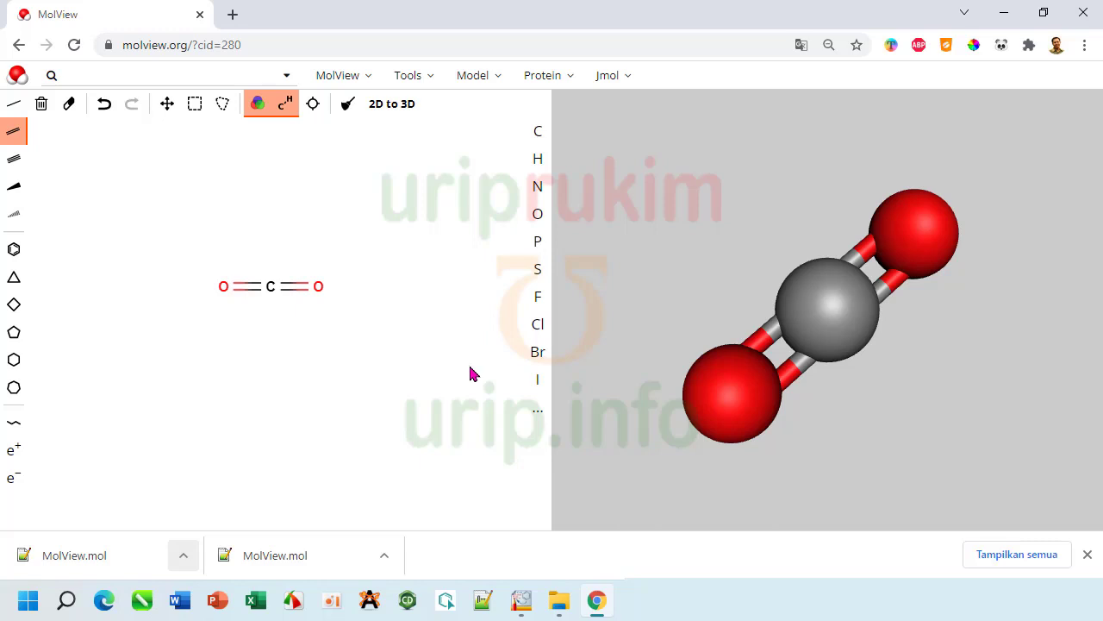
Step: Clear the sketch, draw a sulfur atom single-bonded to four fluorines, and generate its 3D model
left_click(533, 269)
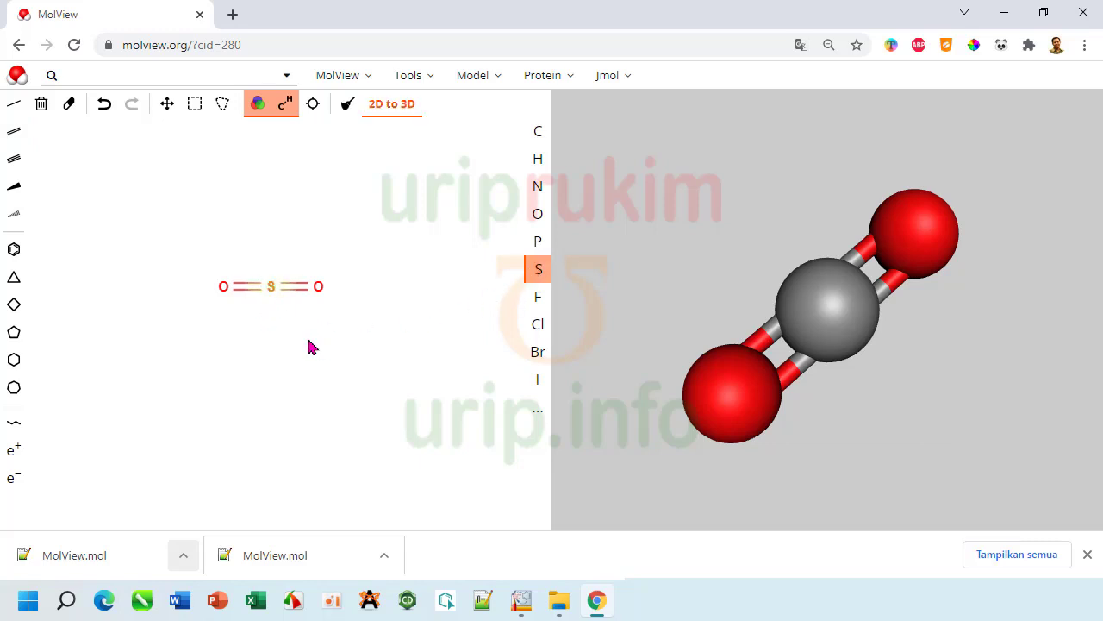
left_click(40, 106)
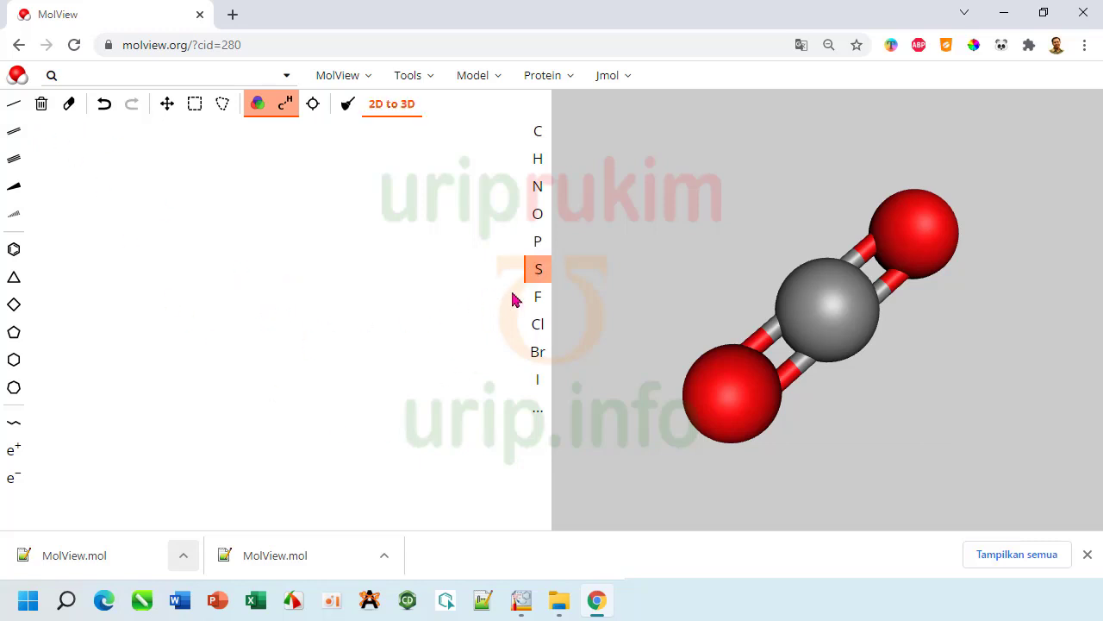
left_click(260, 299)
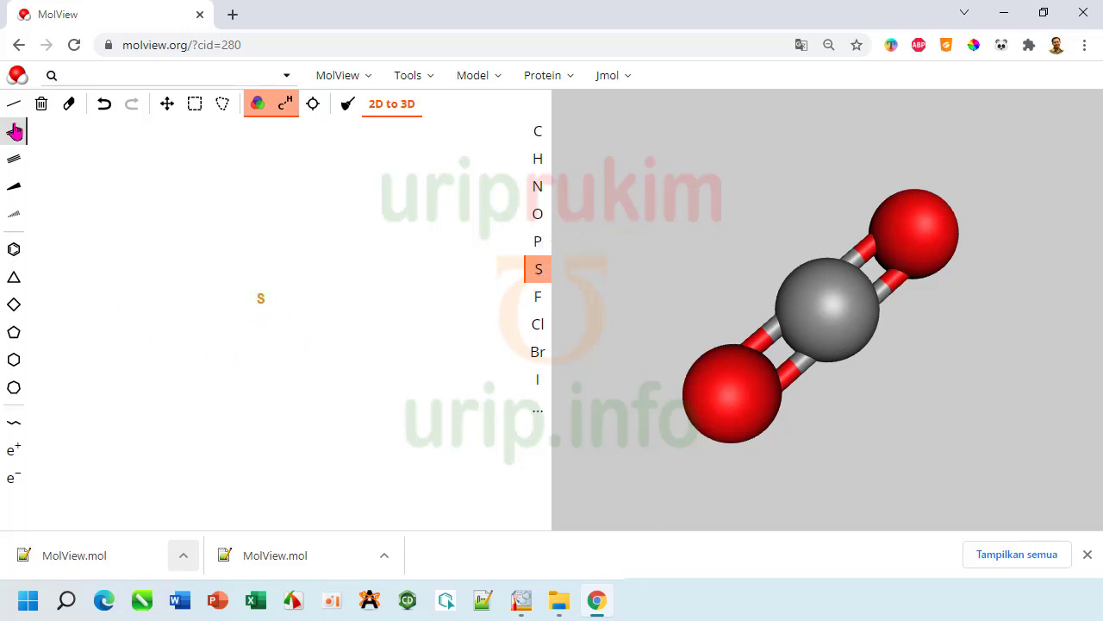
left_click(539, 296)
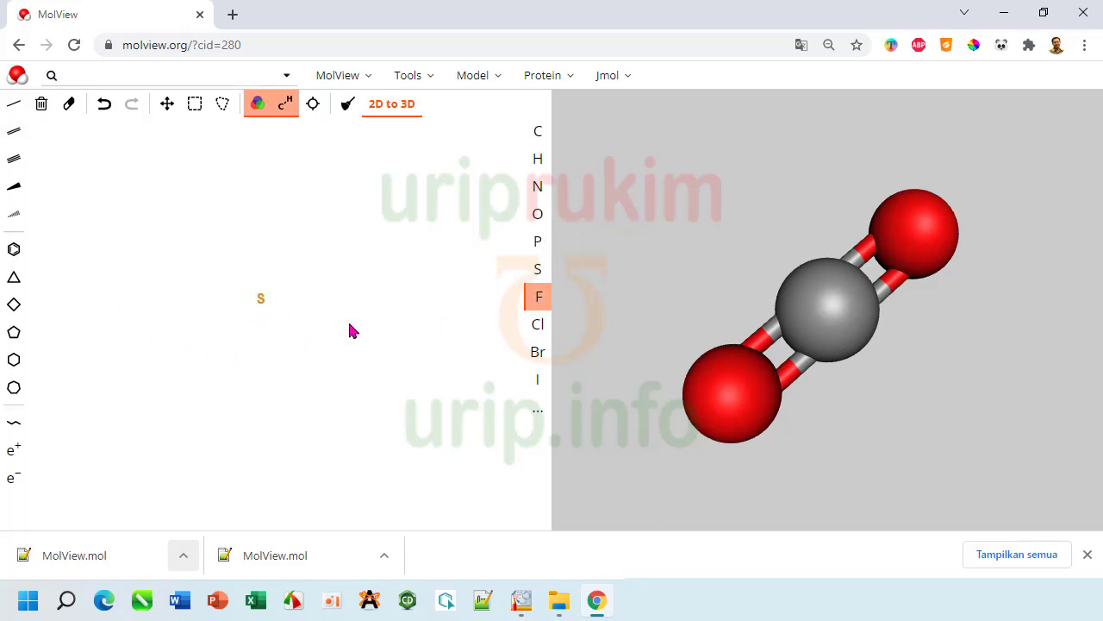
left_click_drag(260, 301, 236, 300)
left_click_drag(260, 300, 288, 300)
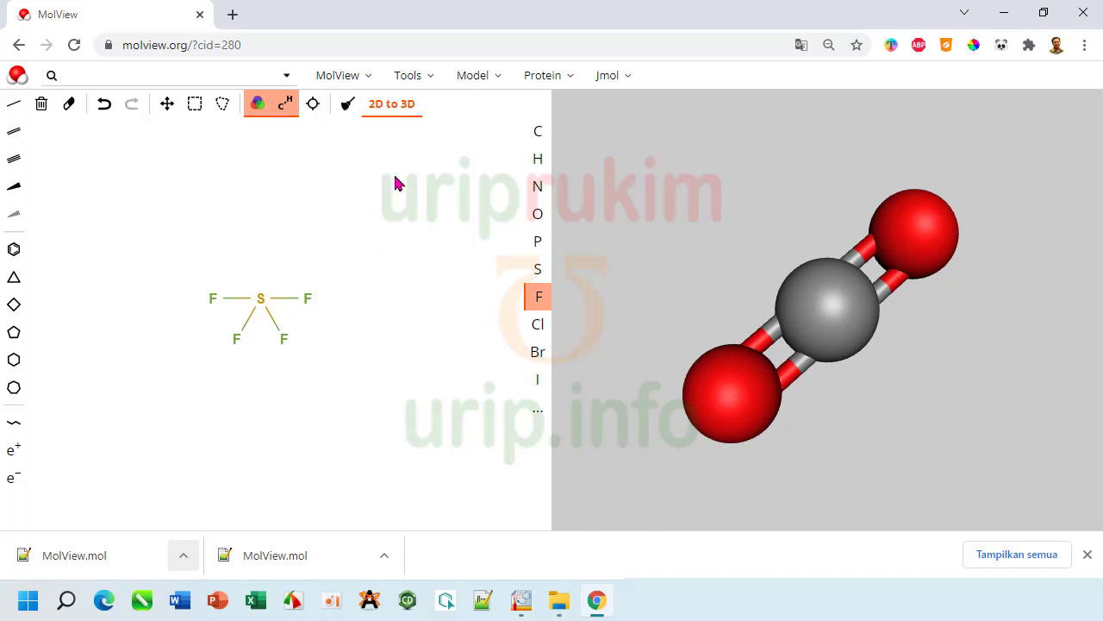
left_click(403, 111)
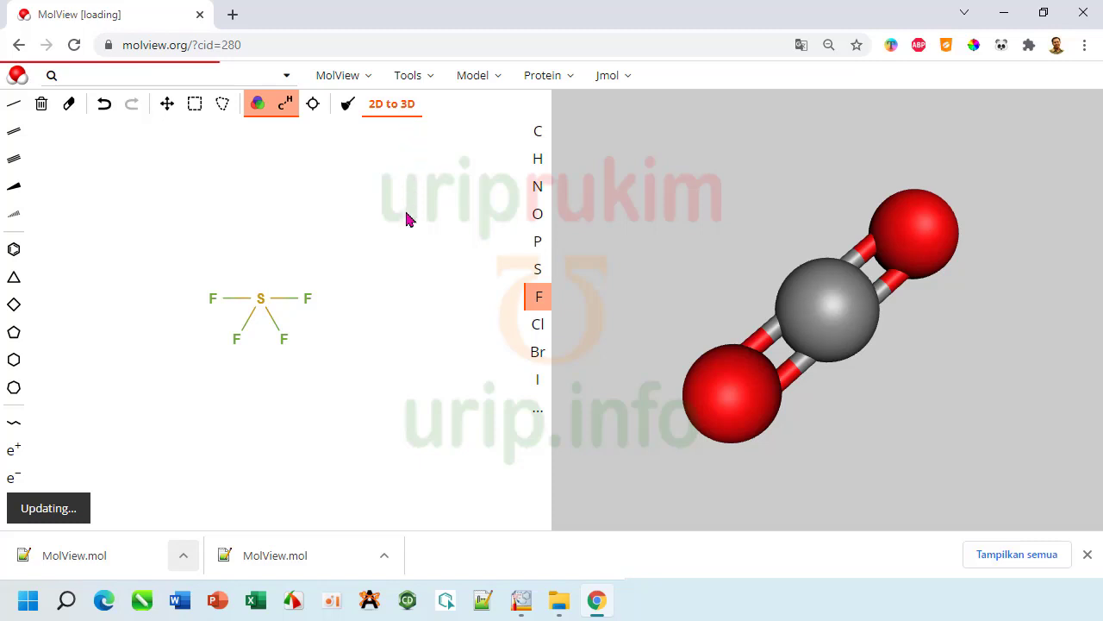
mouse_move(864, 343)
left_mouse_down()
mouse_move(827, 291)
mouse_move(842, 347)
mouse_move(881, 351)
mouse_move(875, 325)
left_mouse_up()
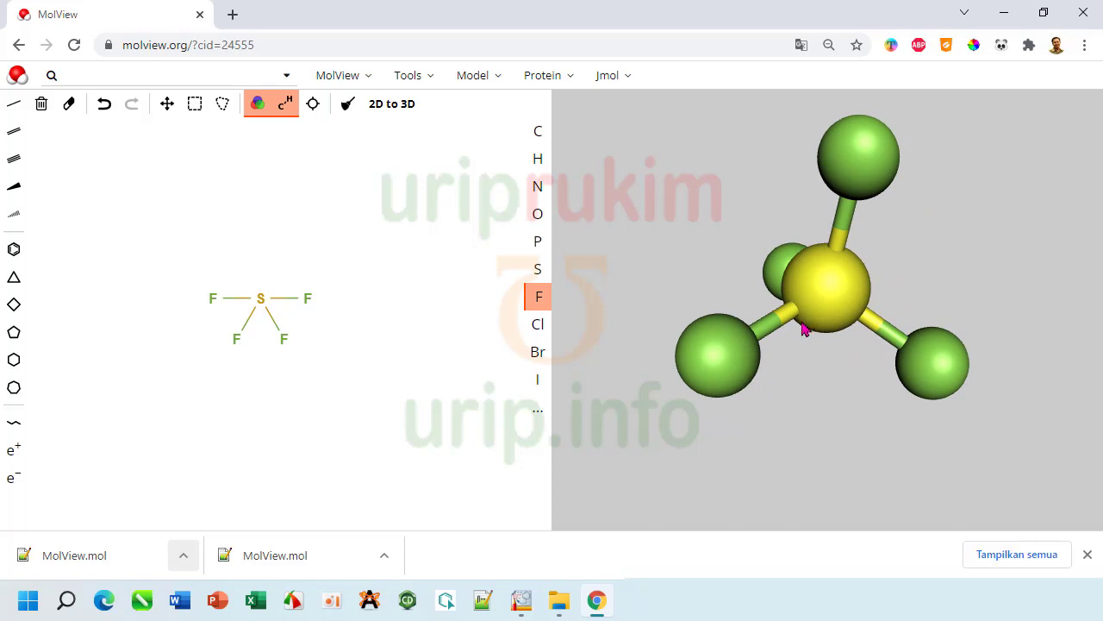
Step: Add a hydrogen bonded directly above the sulfur and update the 3D model
left_click(538, 161)
left_click(263, 299)
left_click_drag(267, 302, 266, 282)
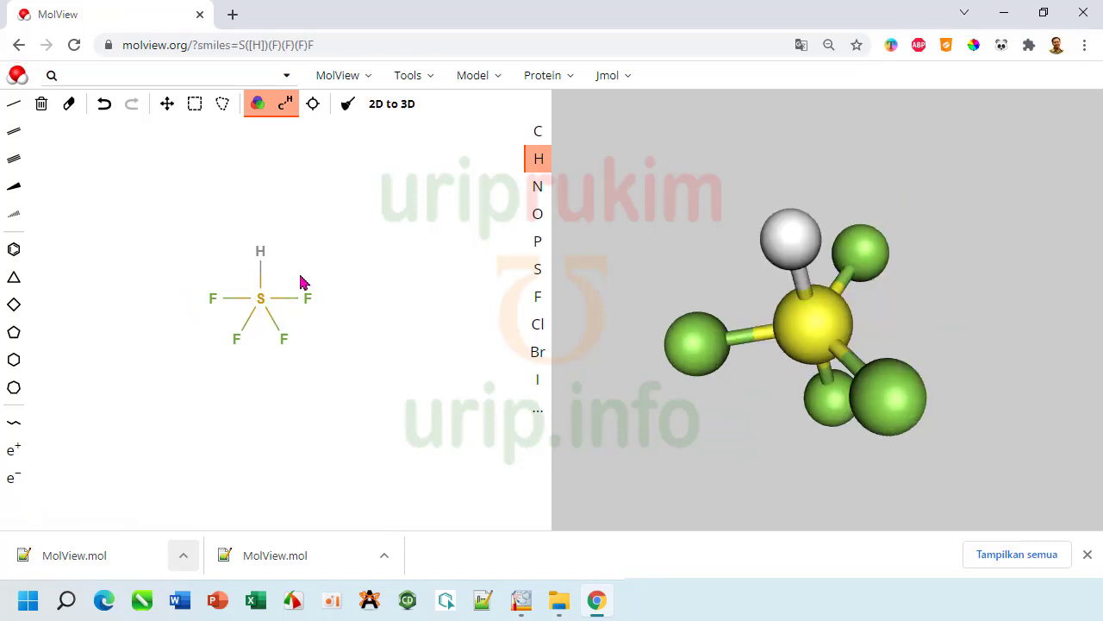
Step: Change the upper hydrogen to fluorine and the right-hand fluorine to hydrogen, and regenerate the 3D model
left_click(538, 296)
left_click(261, 251)
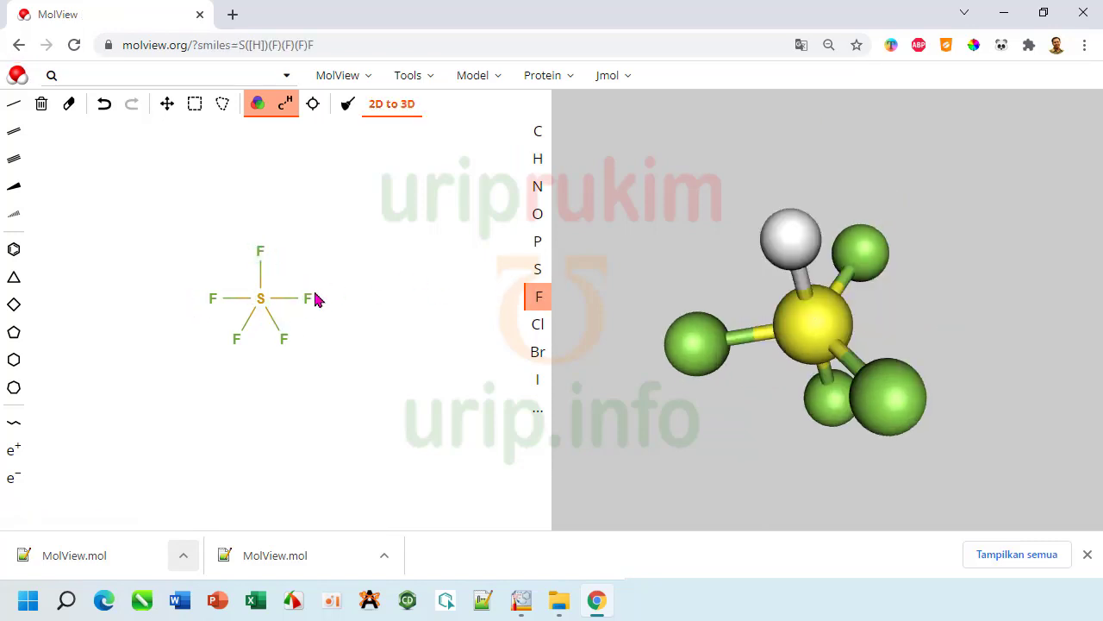
left_click(538, 159)
left_click(308, 299)
left_click(387, 105)
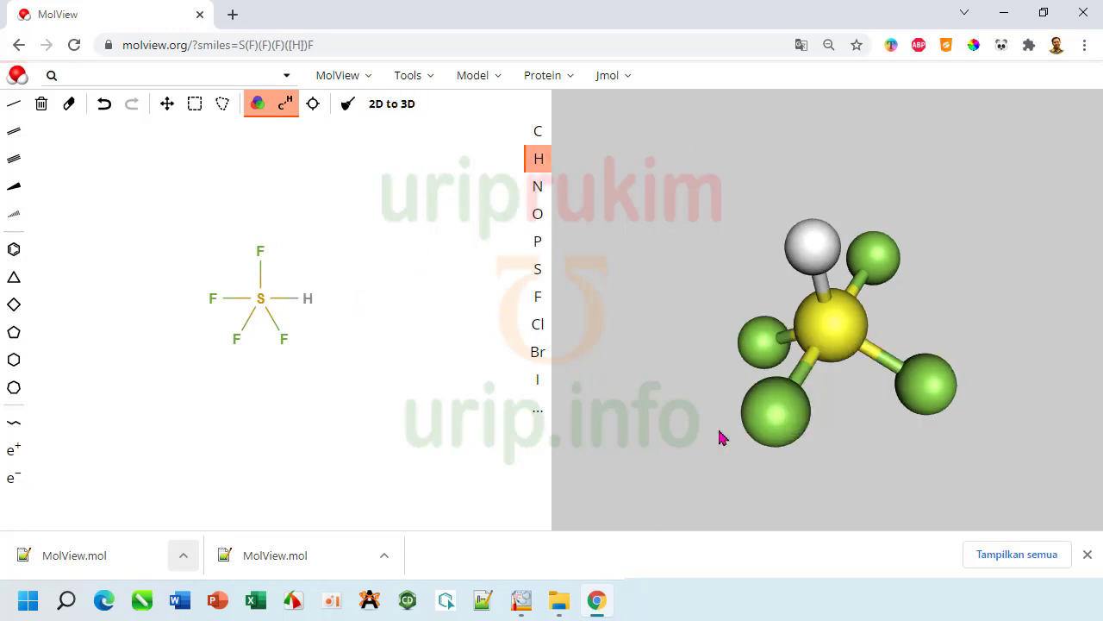
left_click_drag(822, 319, 884, 343)
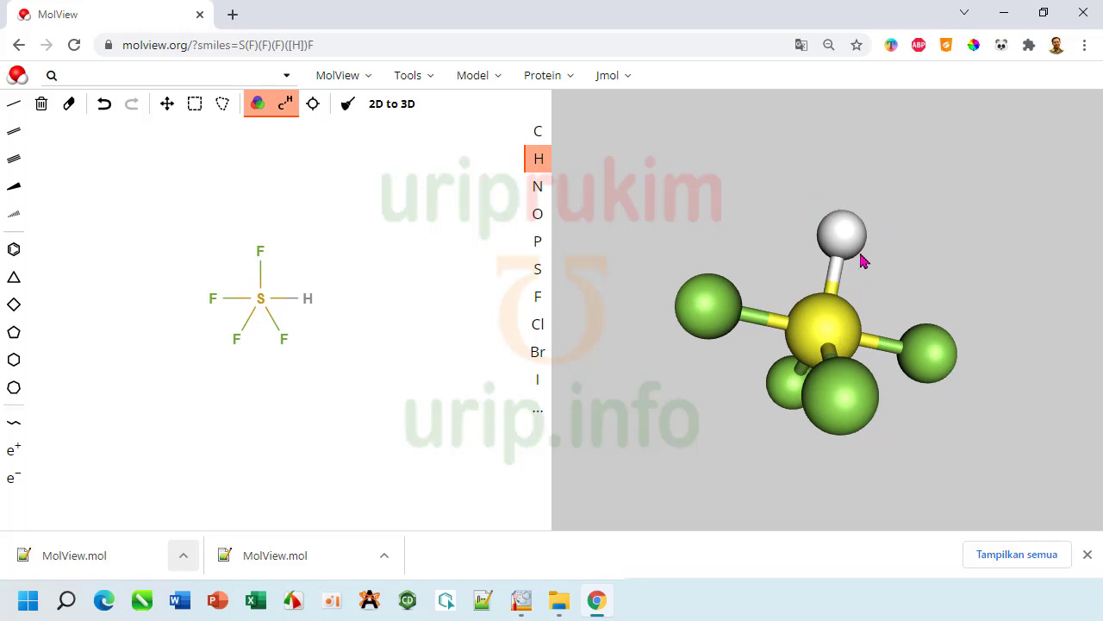
Step: Export the SF4(H) model as a MOL file and bring up the Downloads folder
left_click(399, 75)
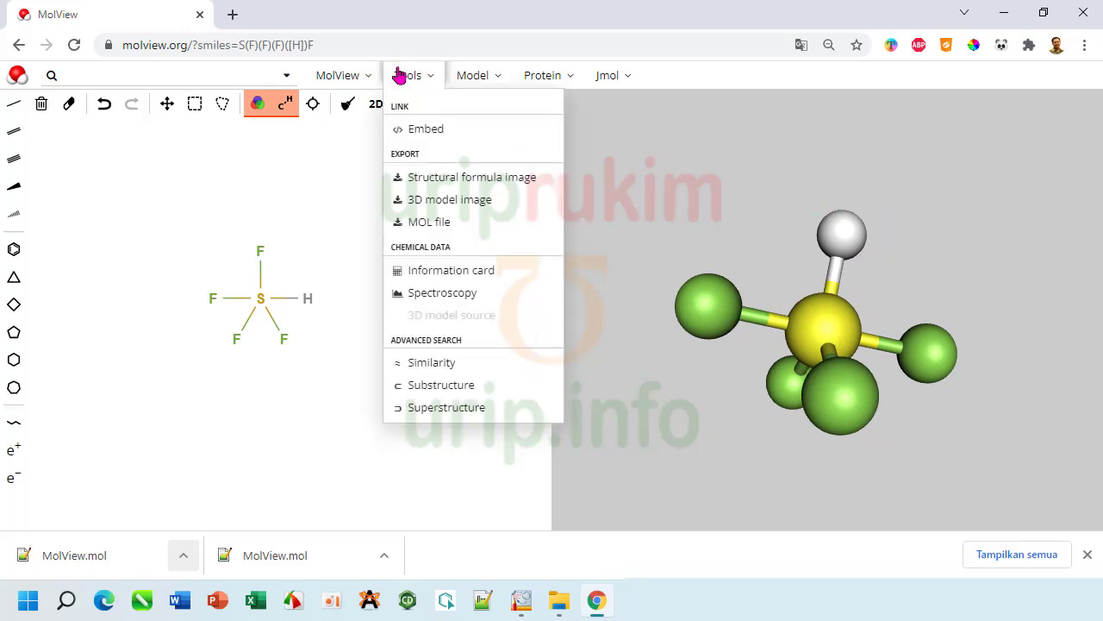
left_click(429, 223)
left_click(183, 555)
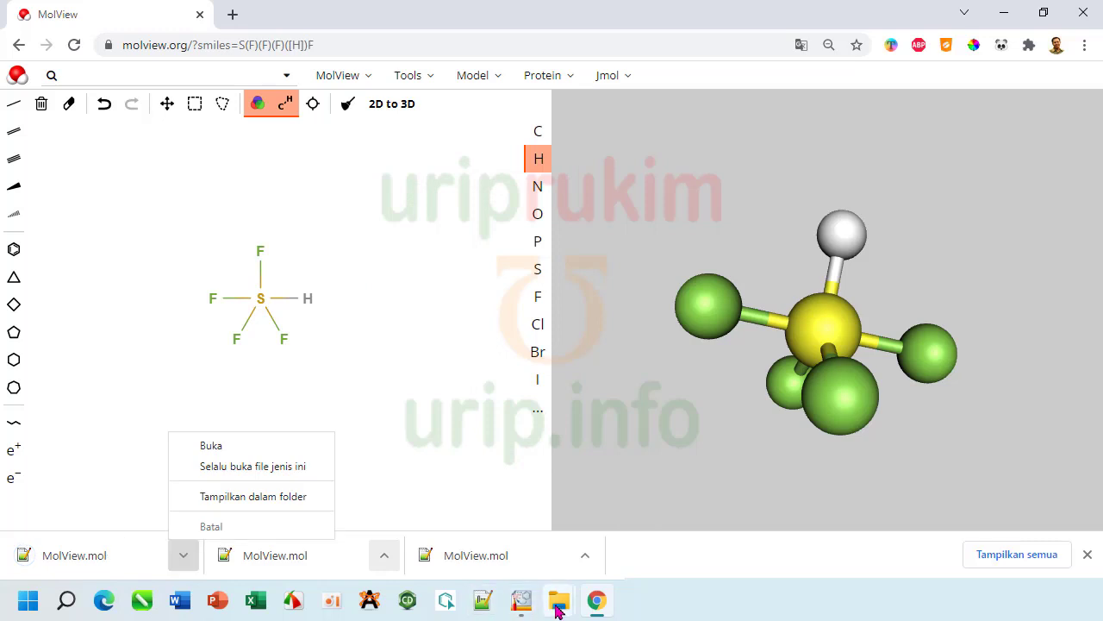
left_click(558, 601)
left_click(625, 556)
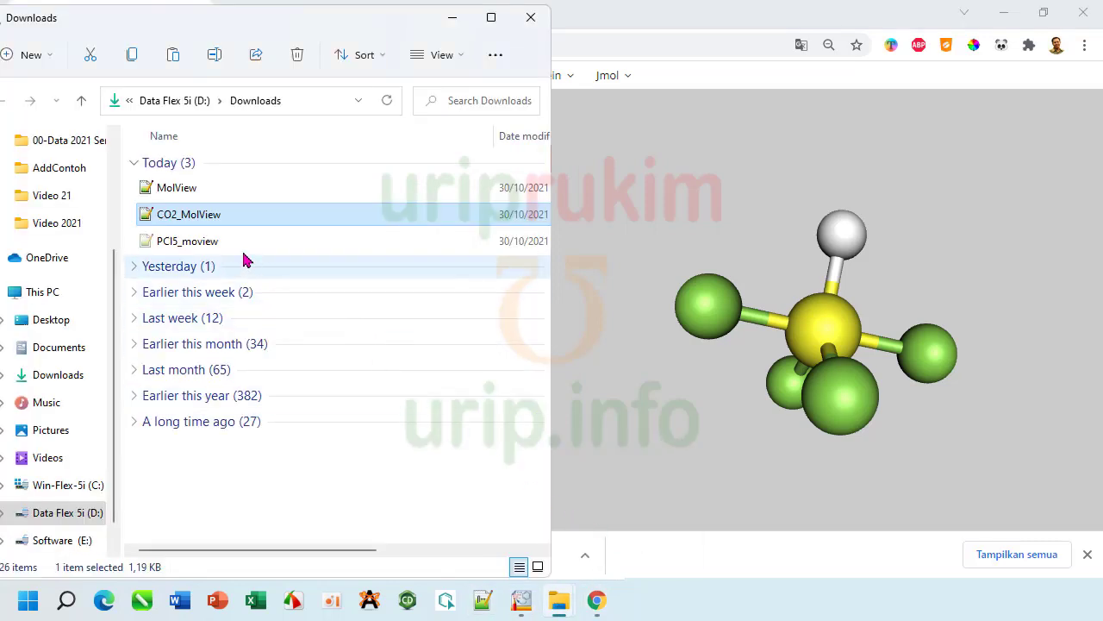
Step: Rename the newly downloaded MolView file as SF4(H)_molview
left_click(183, 193)
right_click(183, 193)
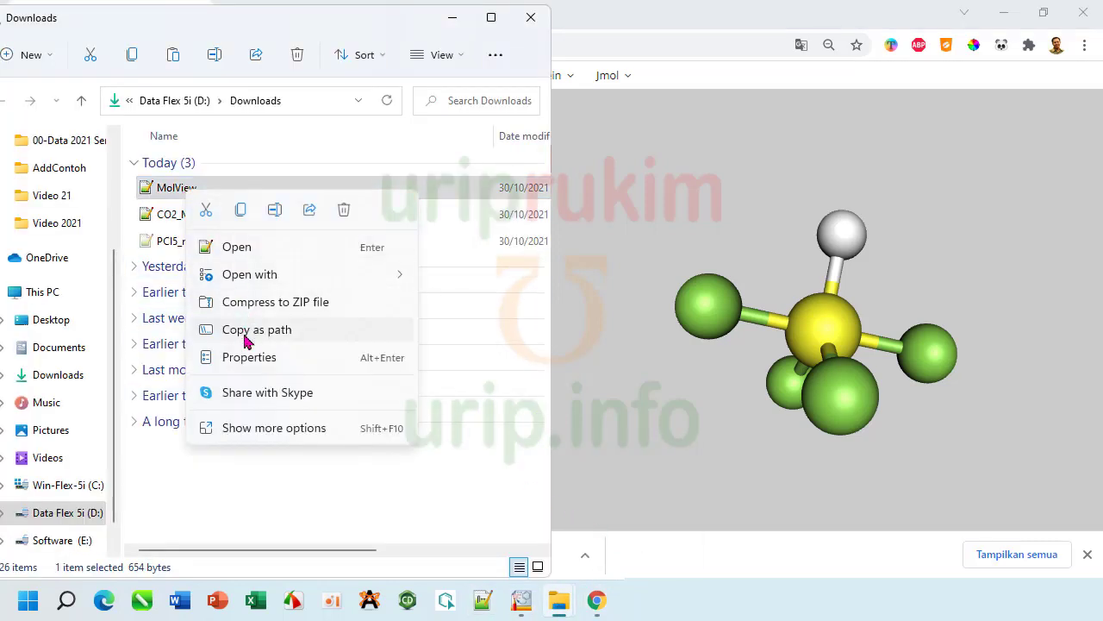
left_click(250, 426)
left_click(237, 540)
type("SF4(H")
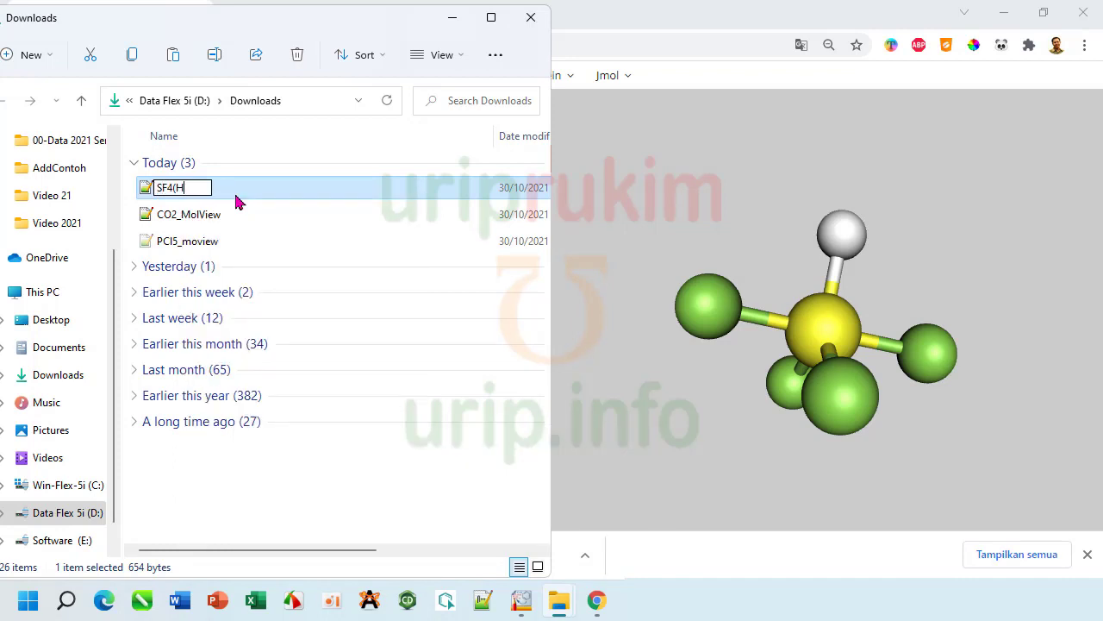
type(")_molvie")
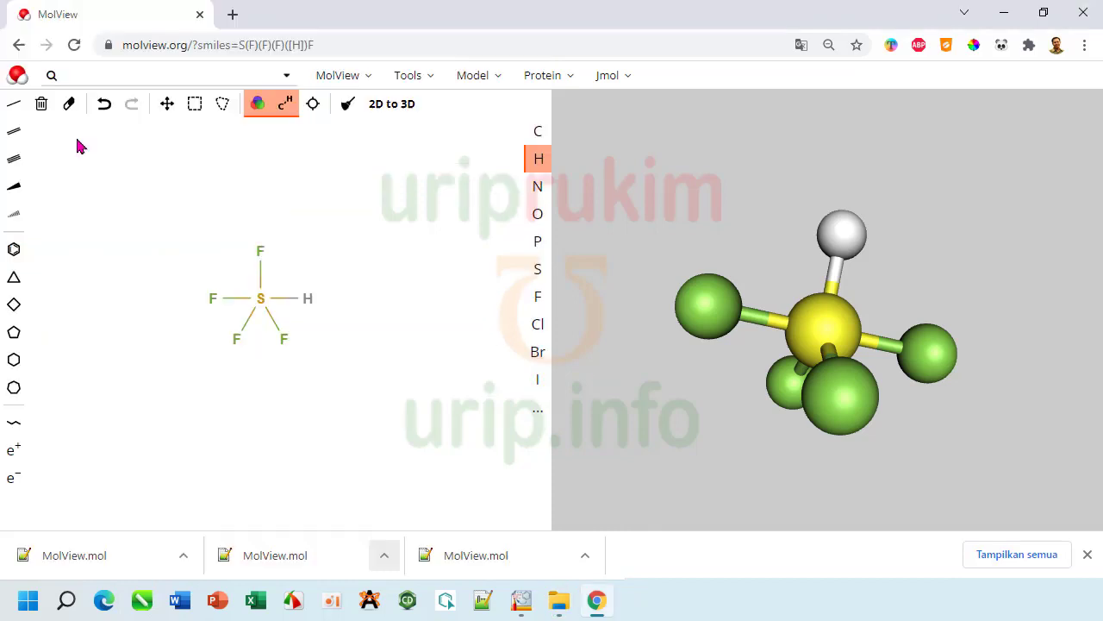
Step: Clear the MolView sketch and draw a xenon atom from the periodic table with two oxygens attached below it
left_click(40, 104)
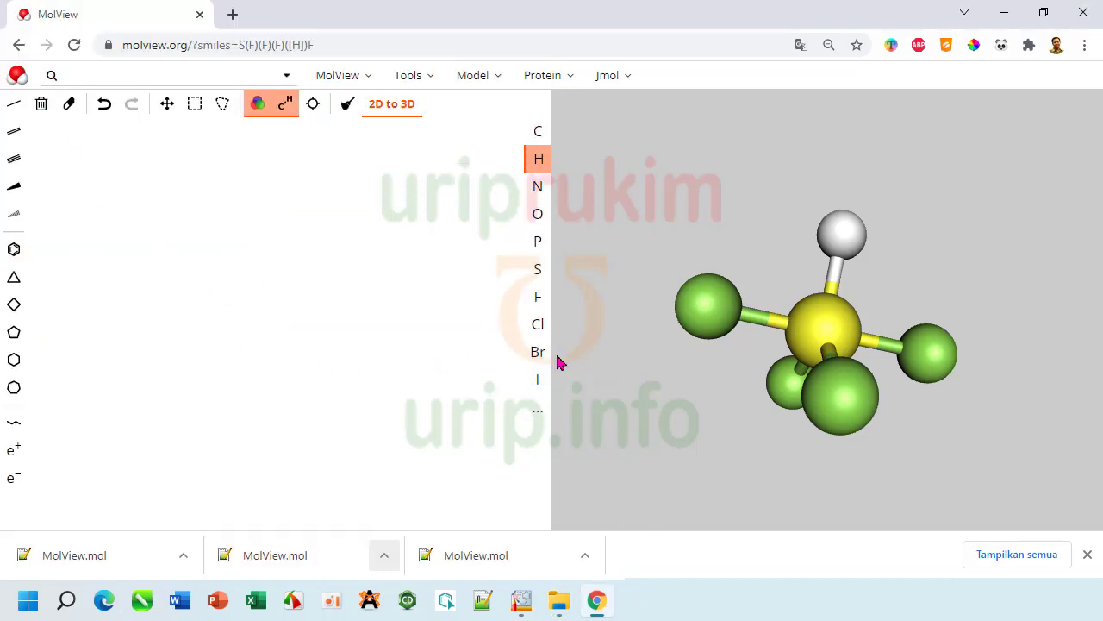
left_click(540, 411)
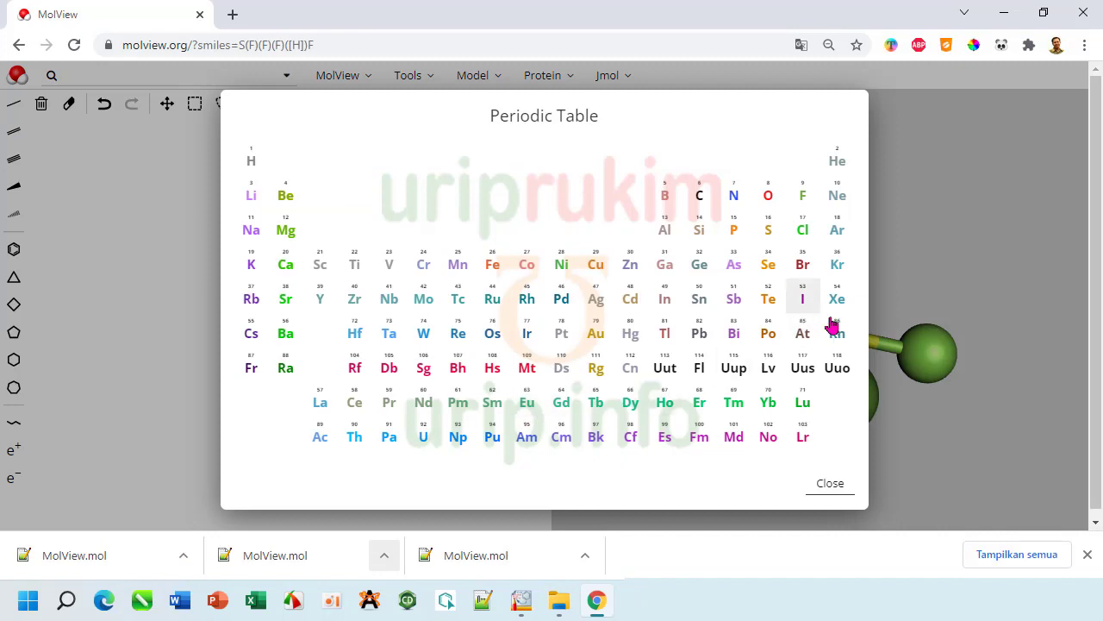
left_click(840, 305)
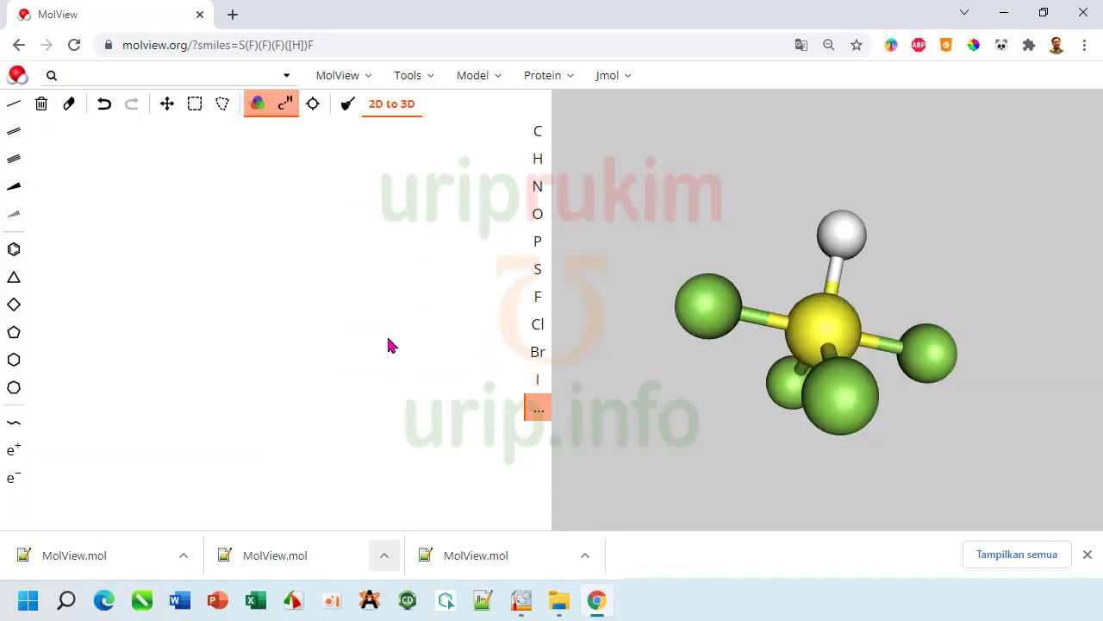
left_click(231, 285)
left_click(542, 222)
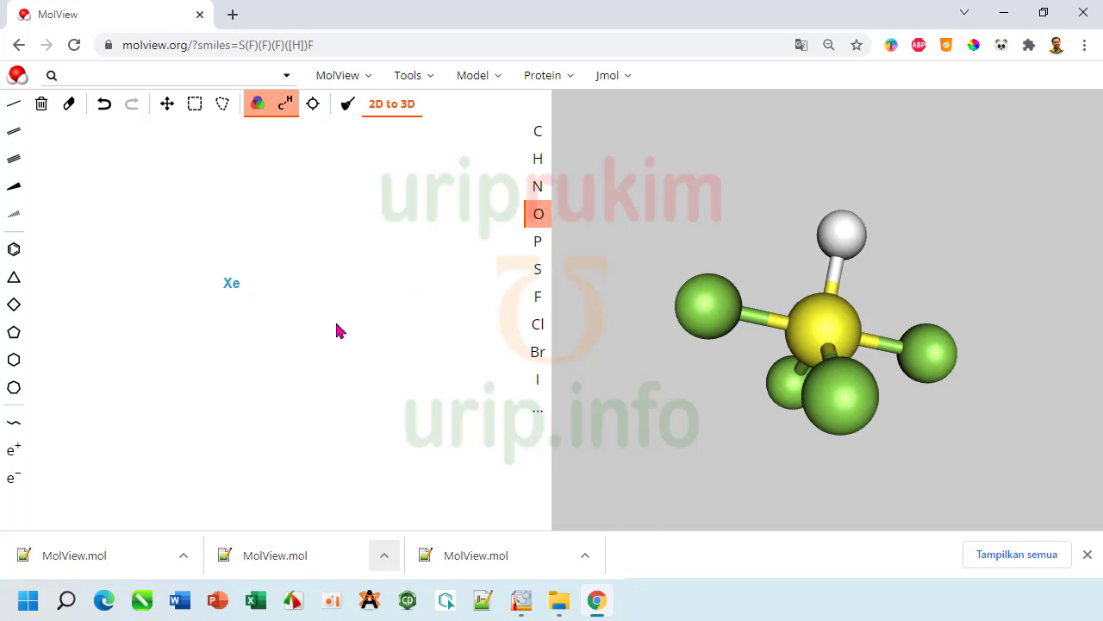
left_click_drag(232, 292, 257, 306)
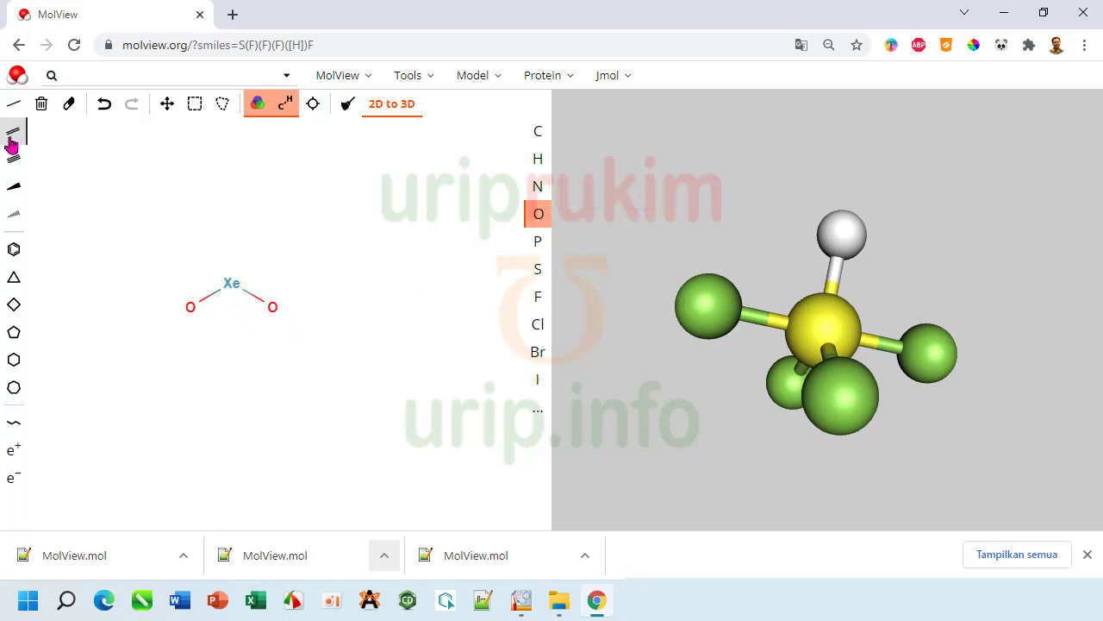
Step: Attach two fluorines to the xenon and change both xenon–oxygen bonds to double bonds
left_click(538, 297)
left_click(240, 287)
left_click(229, 286)
left_click(13, 131)
left_click(210, 295)
left_click(255, 299)
Step: Generate the 3D model from the XeO2F2 drawing and rotate it to view its shape
left_click(401, 109)
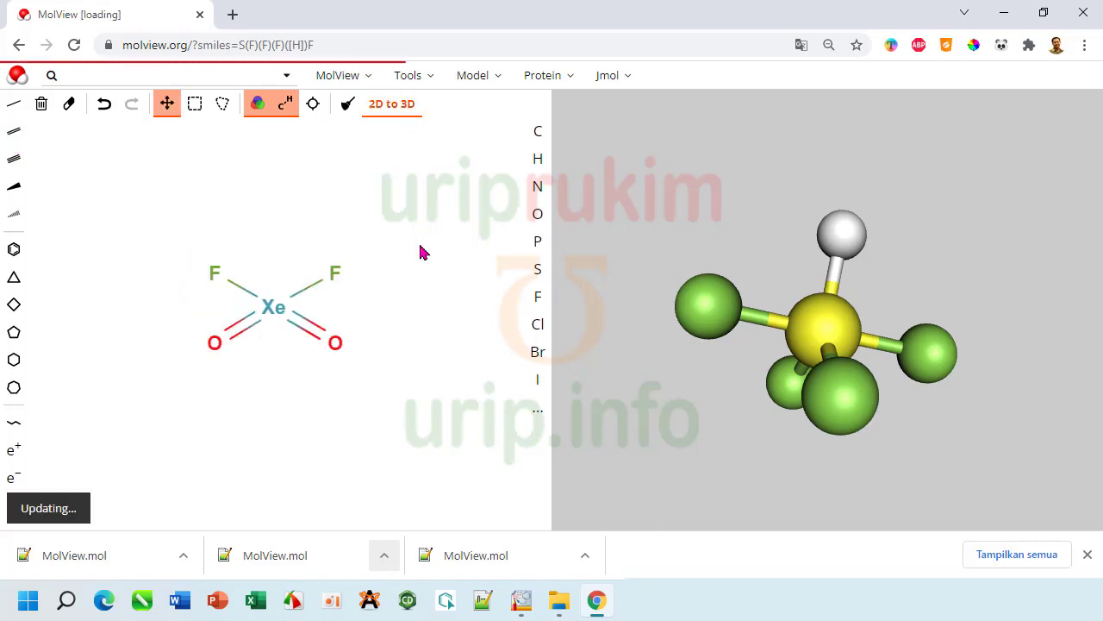
mouse_move(828, 285)
left_mouse_down()
mouse_move(876, 250)
mouse_move(814, 295)
mouse_move(862, 292)
left_mouse_up()
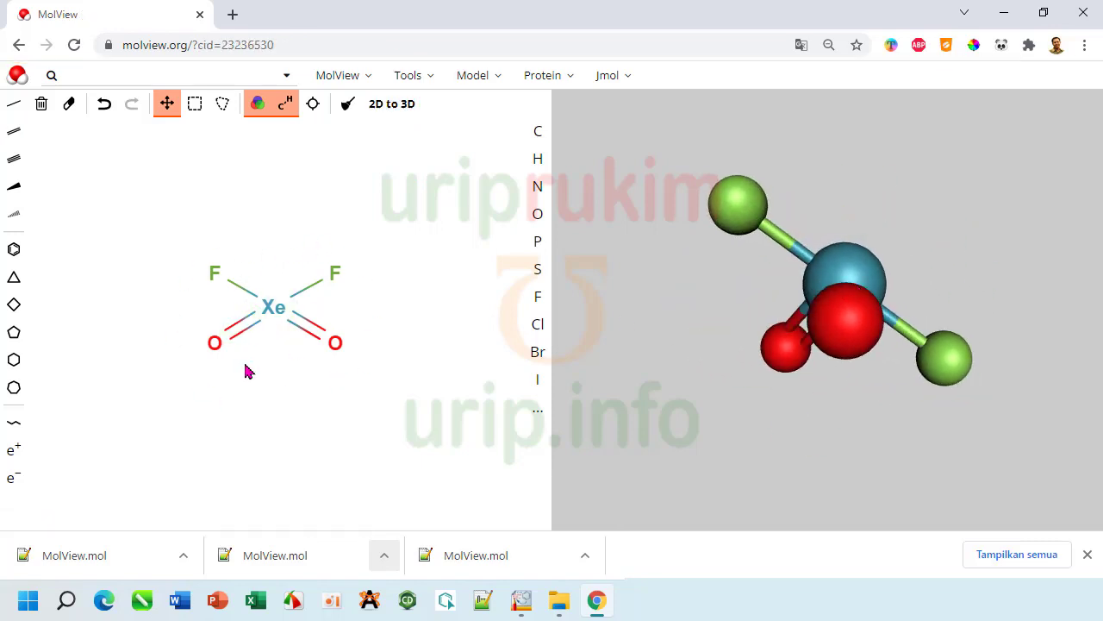
mouse_move(752, 282)
left_mouse_down()
mouse_move(835, 244)
mouse_move(798, 244)
mouse_move(819, 229)
mouse_move(788, 216)
mouse_move(825, 205)
mouse_move(854, 214)
mouse_move(823, 237)
left_mouse_up()
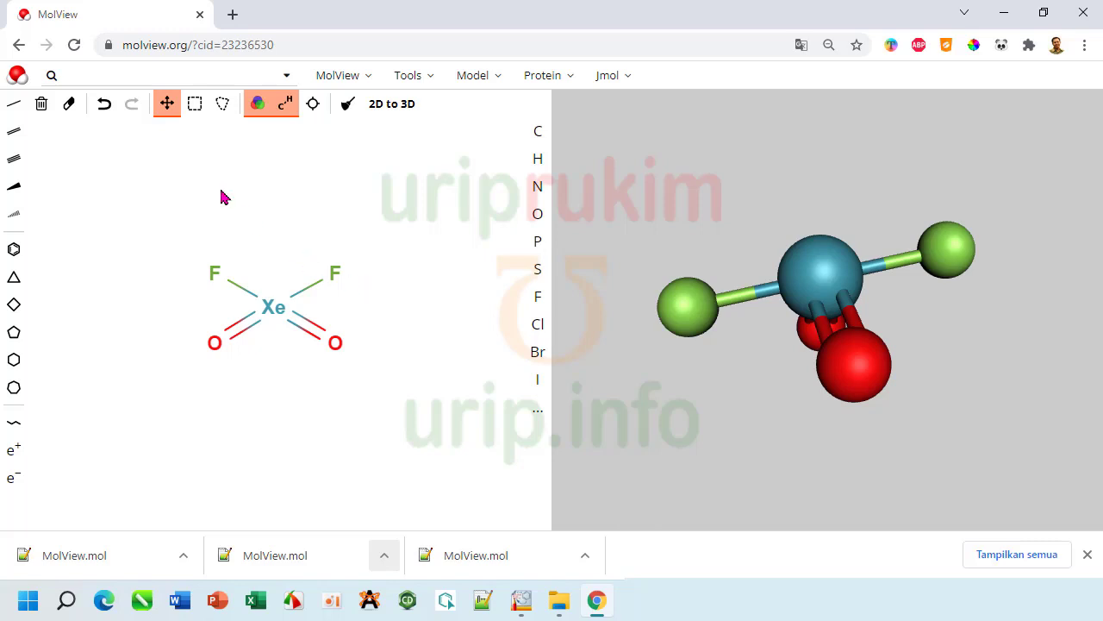
Step: Export the XeO2F2 model as a MOL file and bring up the Downloads folder
left_click(407, 76)
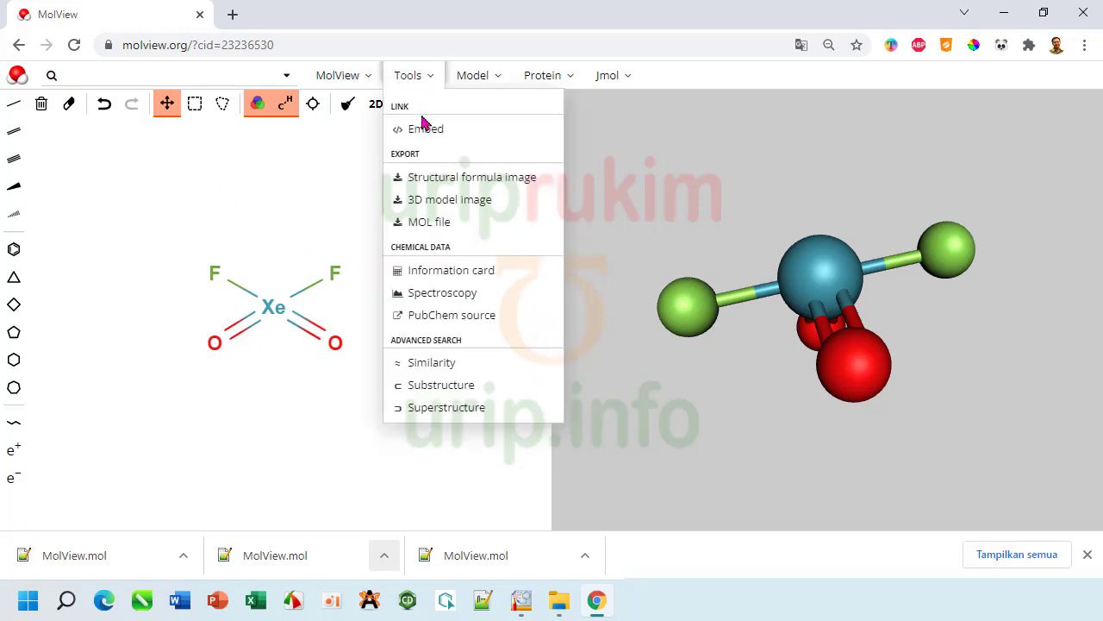
left_click(431, 222)
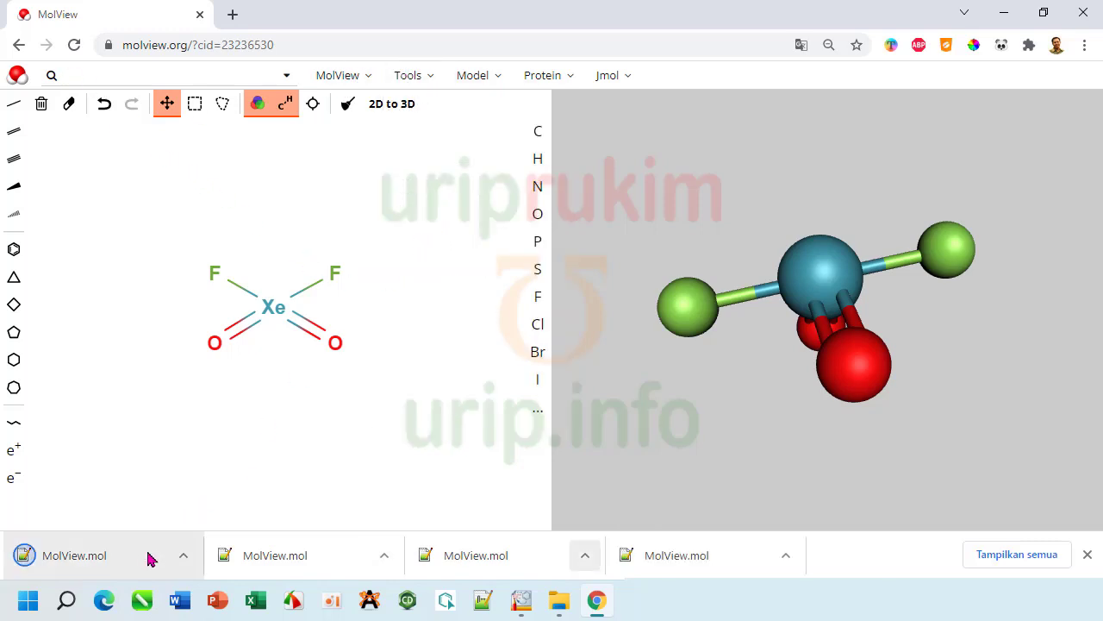
left_click(560, 604)
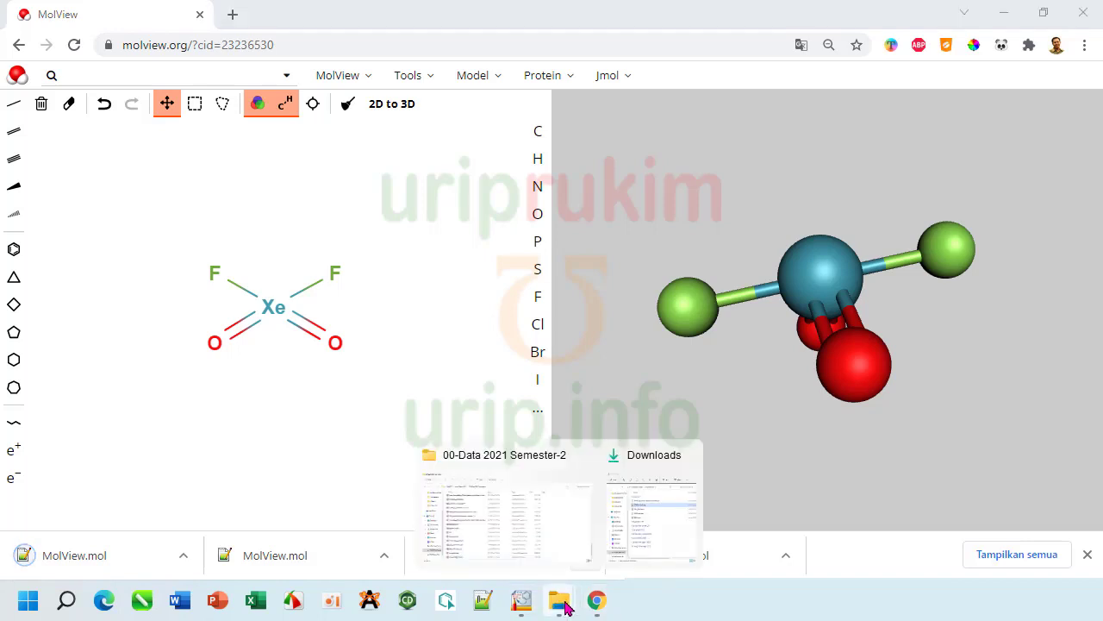
left_click(623, 540)
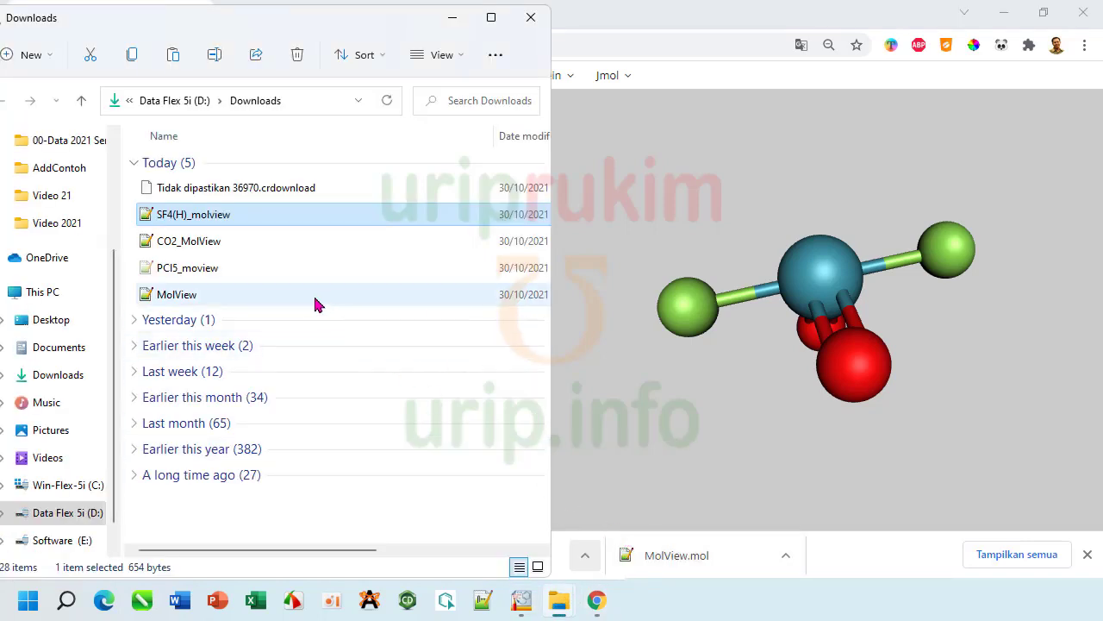
Step: Rename the downloaded MolView file as XeO2F2_molview and return to the MolView page
right_click(182, 273)
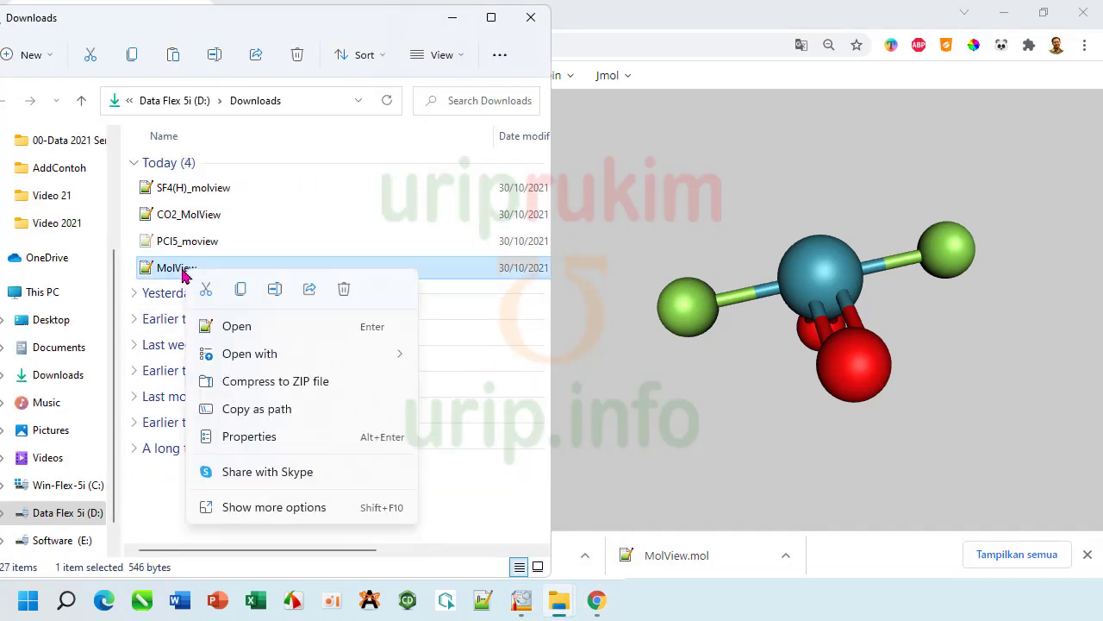
left_click(275, 288)
type("XeO2")
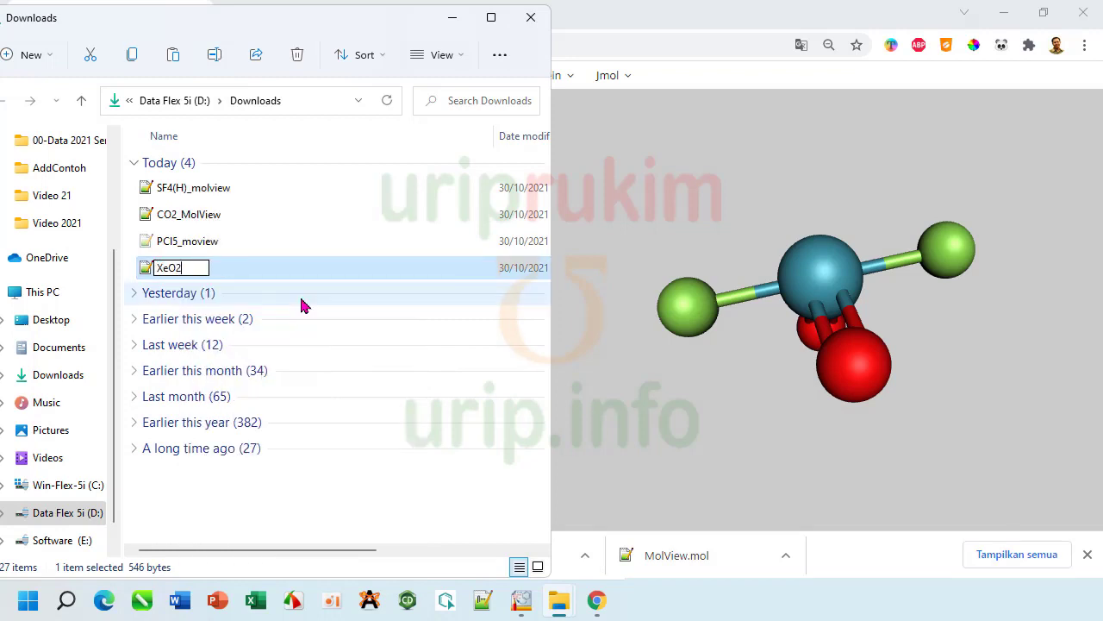
type("F2_mol")
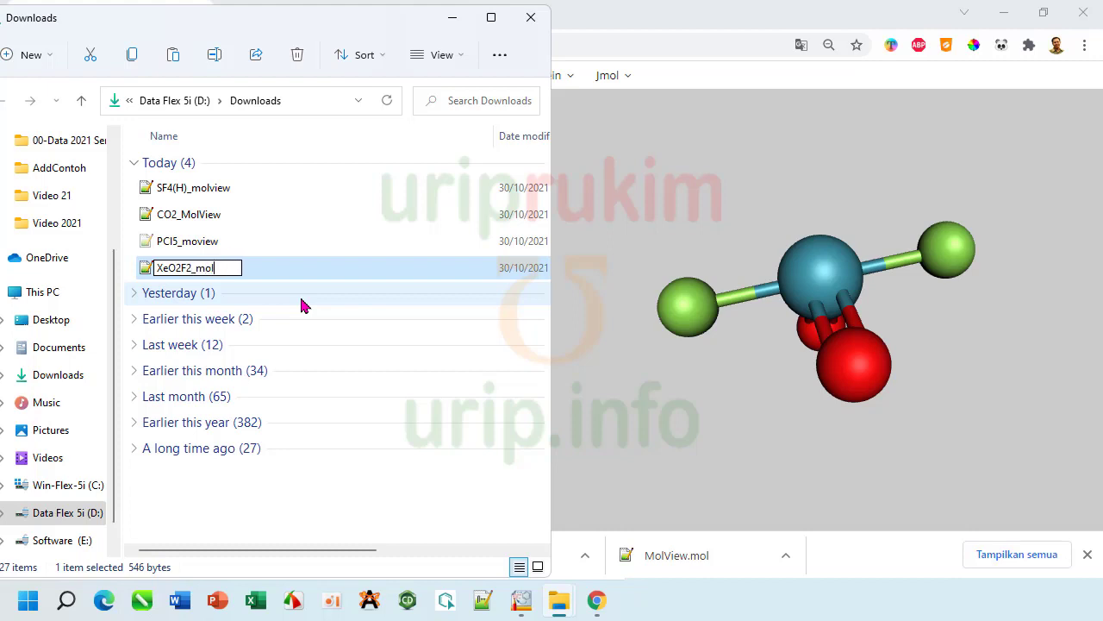
type("view")
left_click(355, 250)
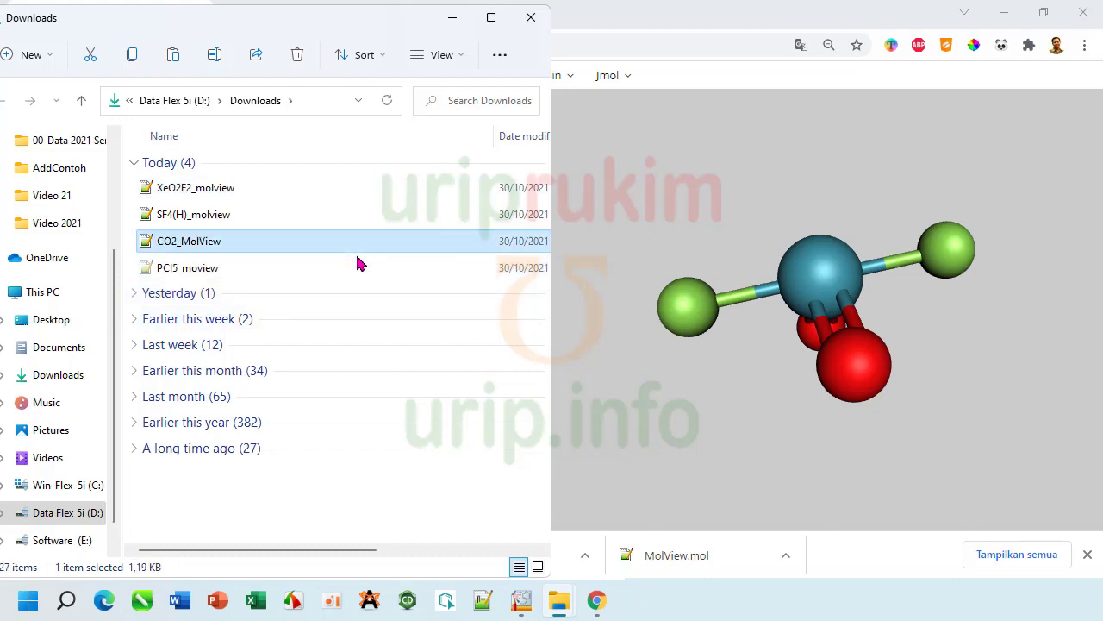
left_click(452, 21)
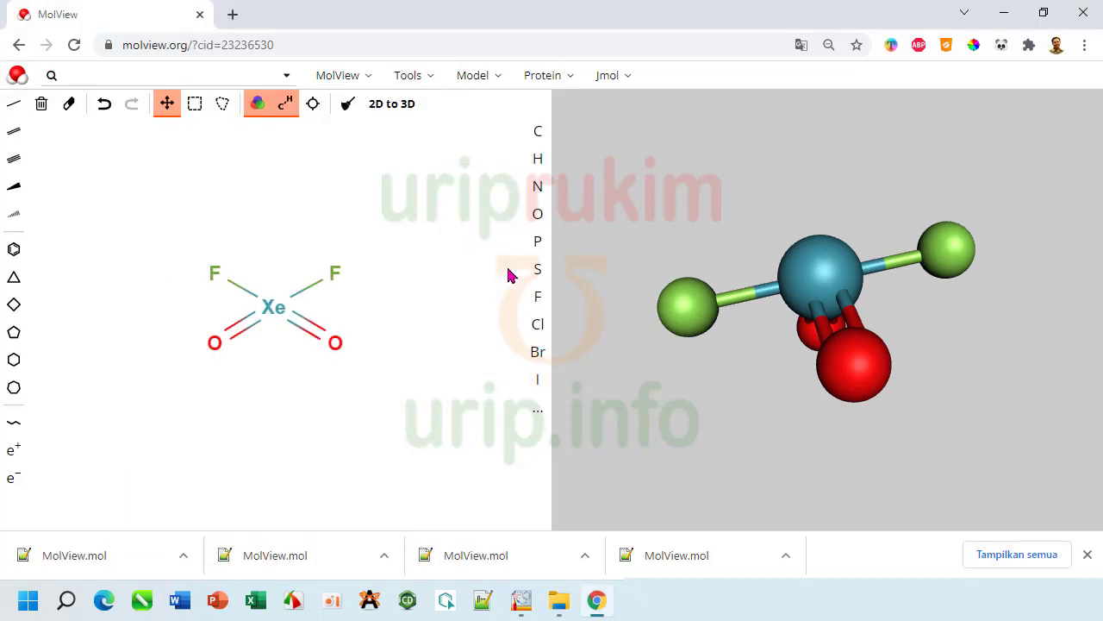
Step: Clear the XeO2F2 sketch and place a single sulfur atom near the middle of the drawing area
left_click(40, 105)
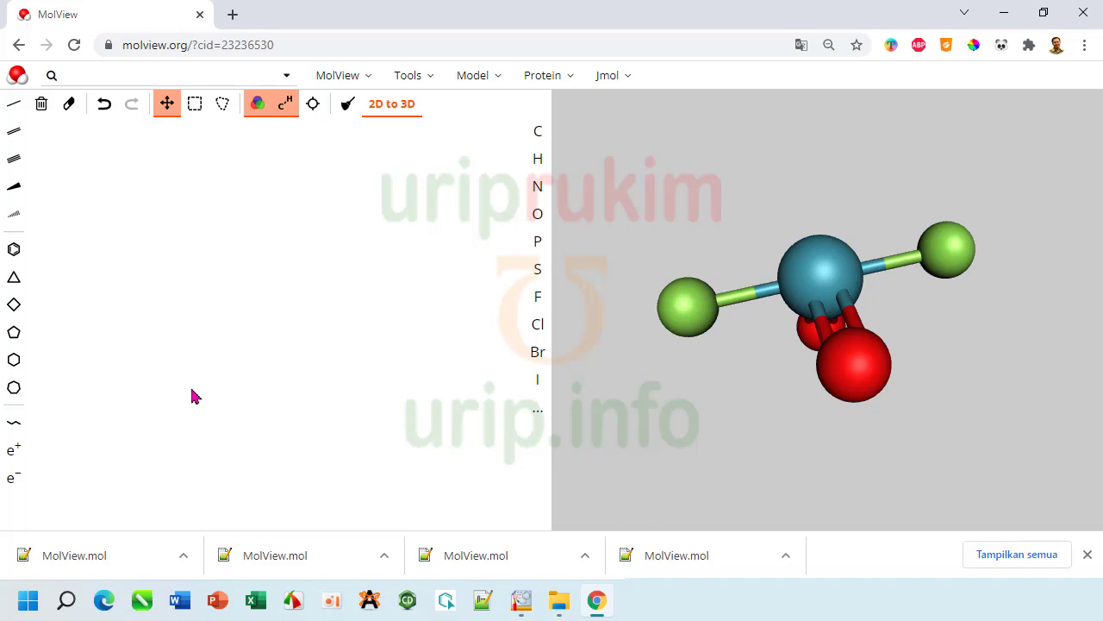
left_click(535, 271)
left_click(291, 319)
scroll(241, 306, "up", 4)
left_click(167, 105)
left_click_drag(192, 222, 177, 254)
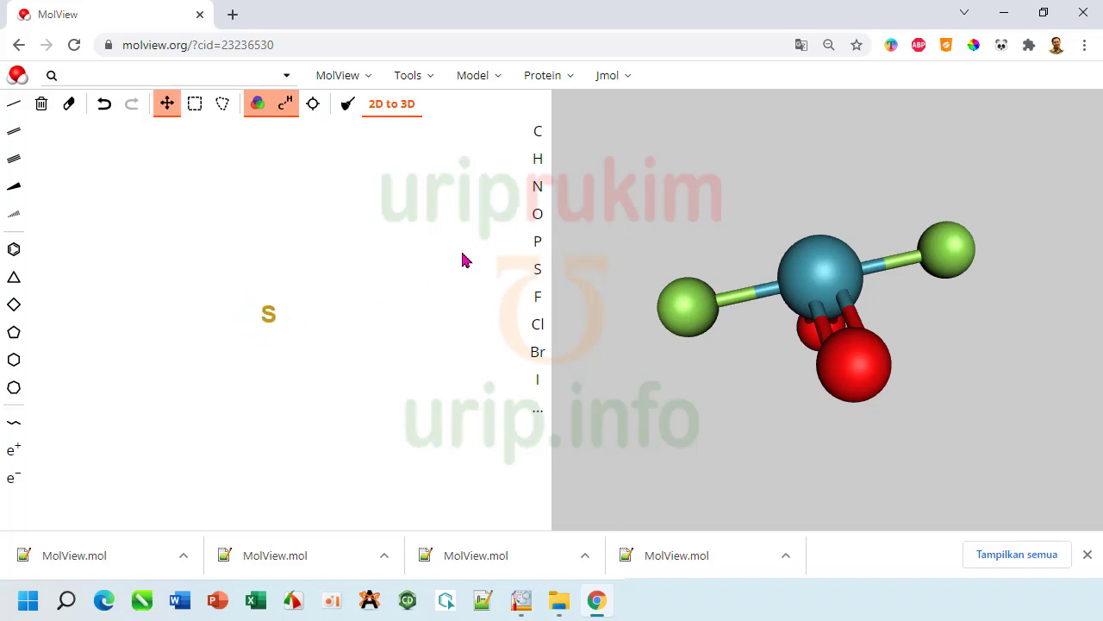
Step: Attach four oxygen atoms to the sulfur with single bonds
left_click(537, 215)
left_click(274, 321)
left_click(267, 321)
left_click(267, 323)
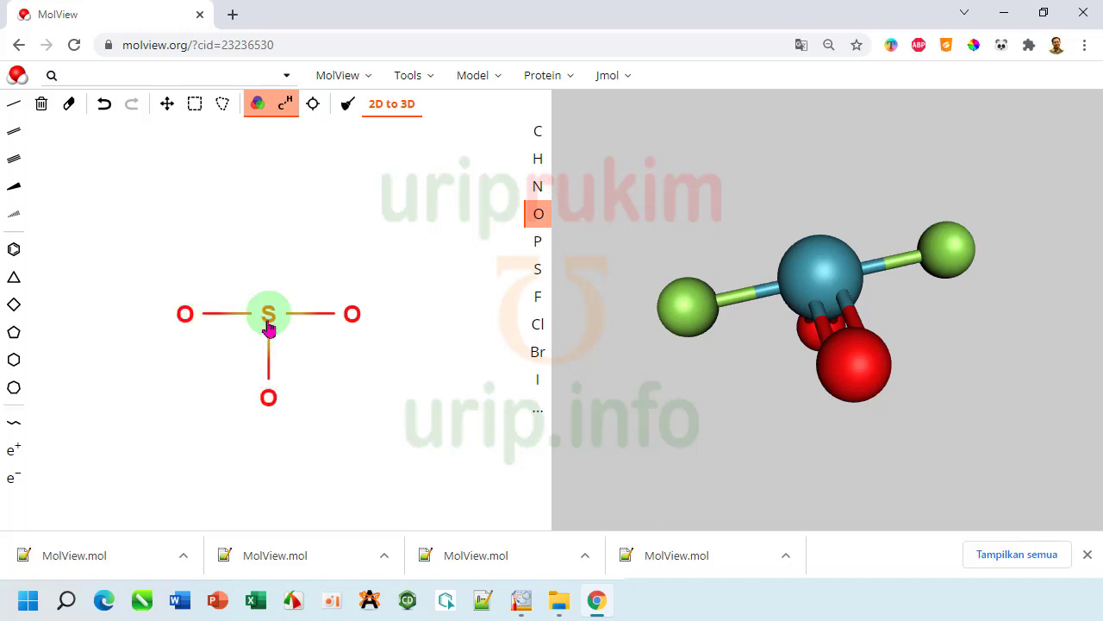
left_click(268, 321)
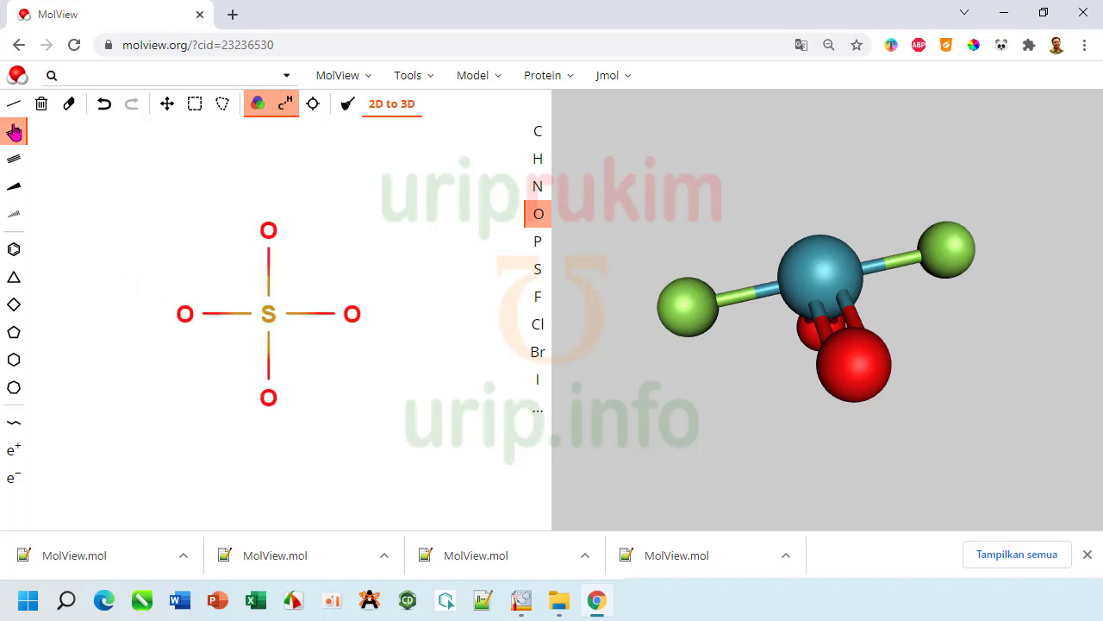
Step: Make the sulfur's bonds to the left and lower oxygens double and give the upper and right oxygens a negative charge
left_click(14, 131)
left_click(228, 316)
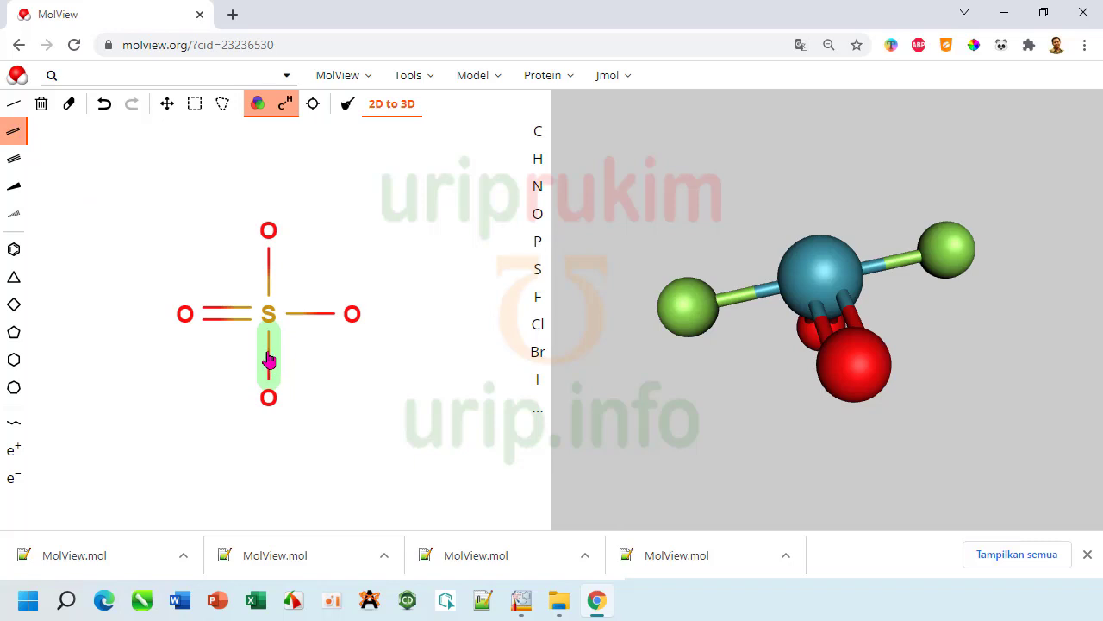
left_click(268, 360)
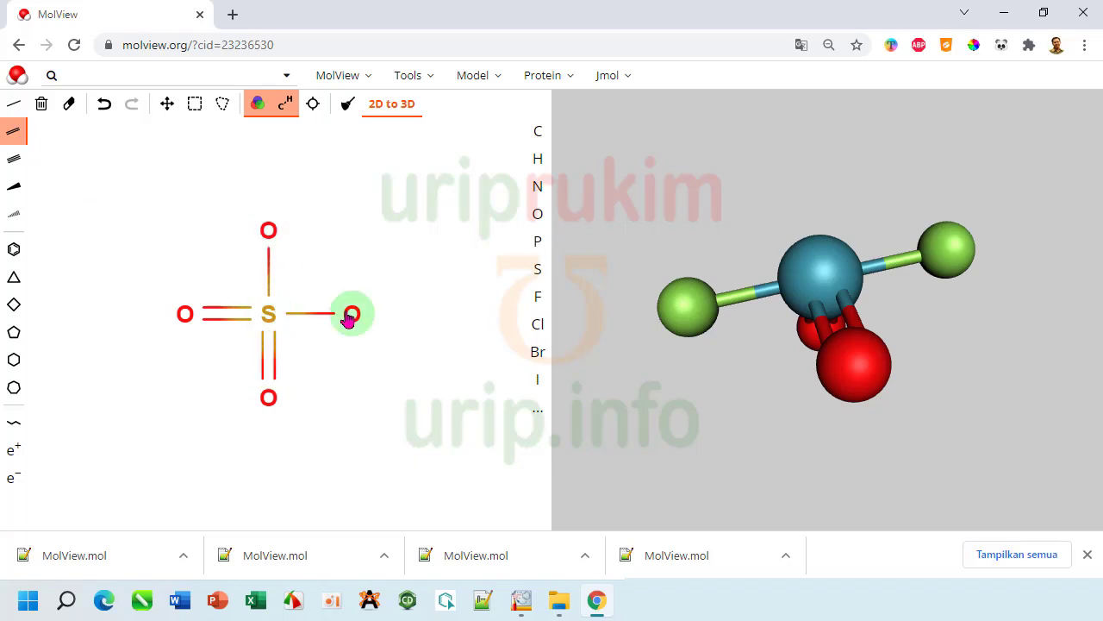
left_click(15, 480)
left_click(269, 231)
left_click(351, 314)
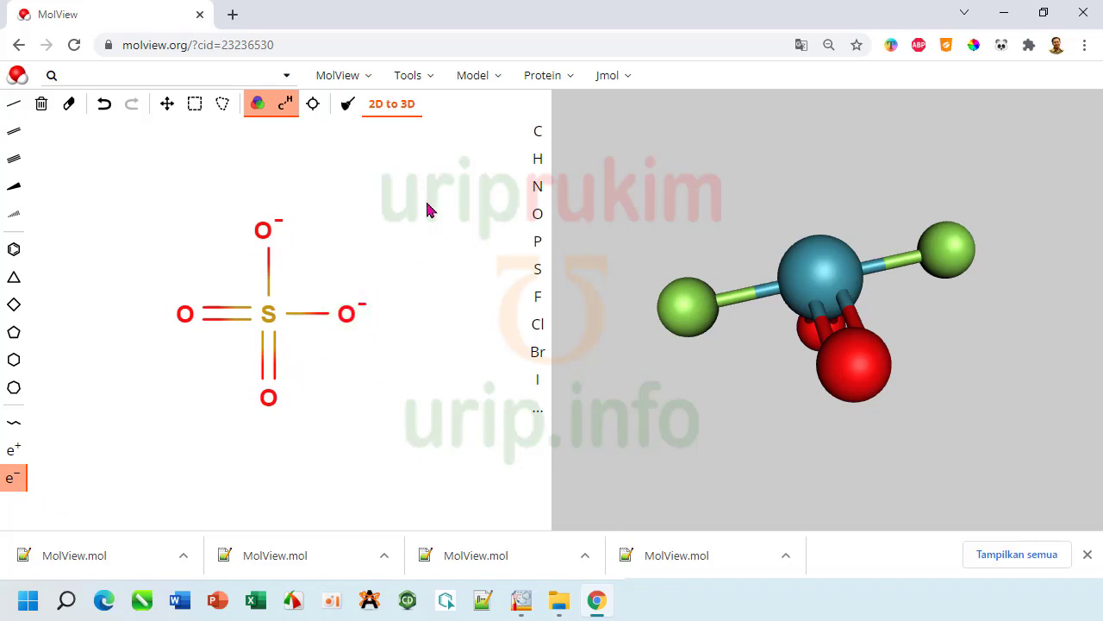
Step: Generate the 3D model from the sulfate drawing and rotate it to view its shape
left_click(393, 111)
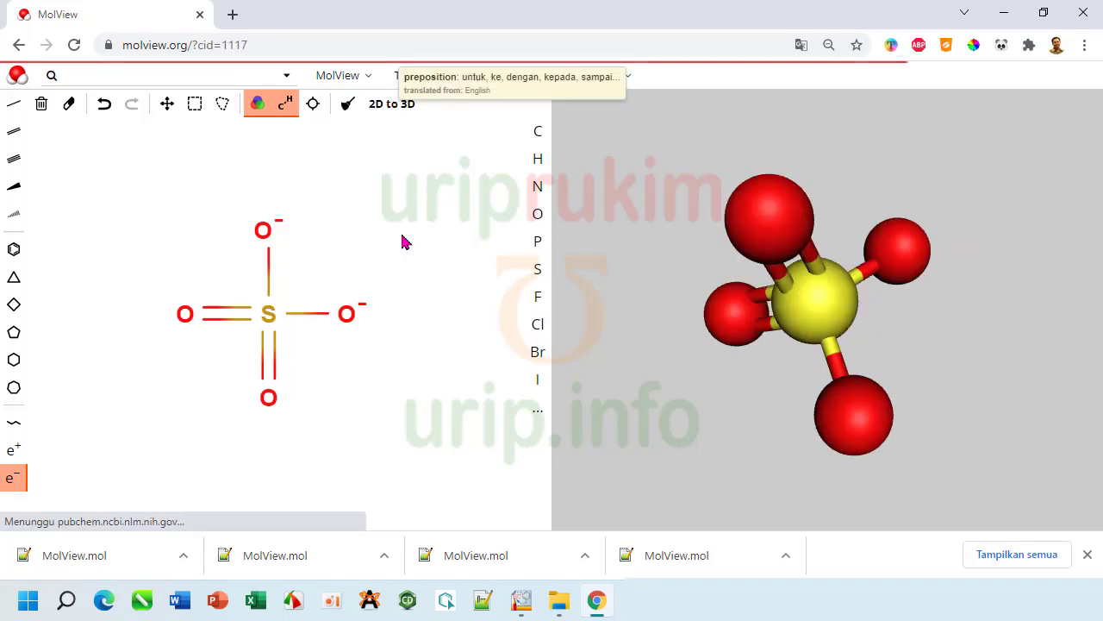
mouse_move(877, 333)
left_mouse_down()
mouse_move(751, 246)
mouse_move(729, 276)
mouse_move(740, 310)
mouse_move(801, 316)
mouse_move(779, 338)
mouse_move(763, 328)
mouse_move(773, 305)
mouse_move(832, 307)
mouse_move(792, 280)
mouse_move(793, 301)
left_mouse_up()
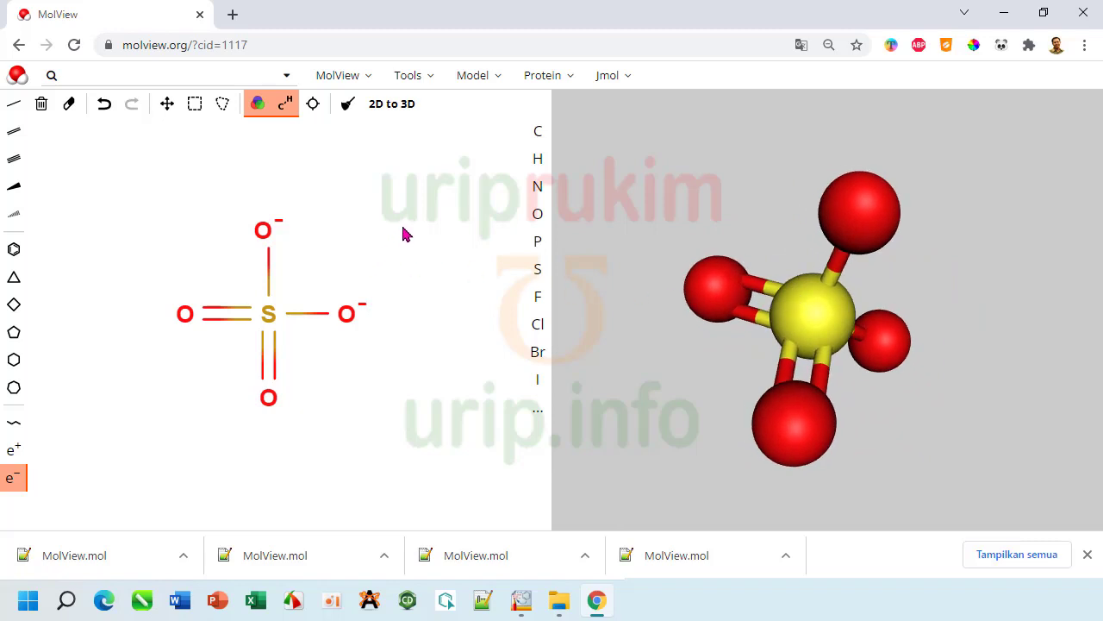
left_click_drag(677, 315, 401, 278)
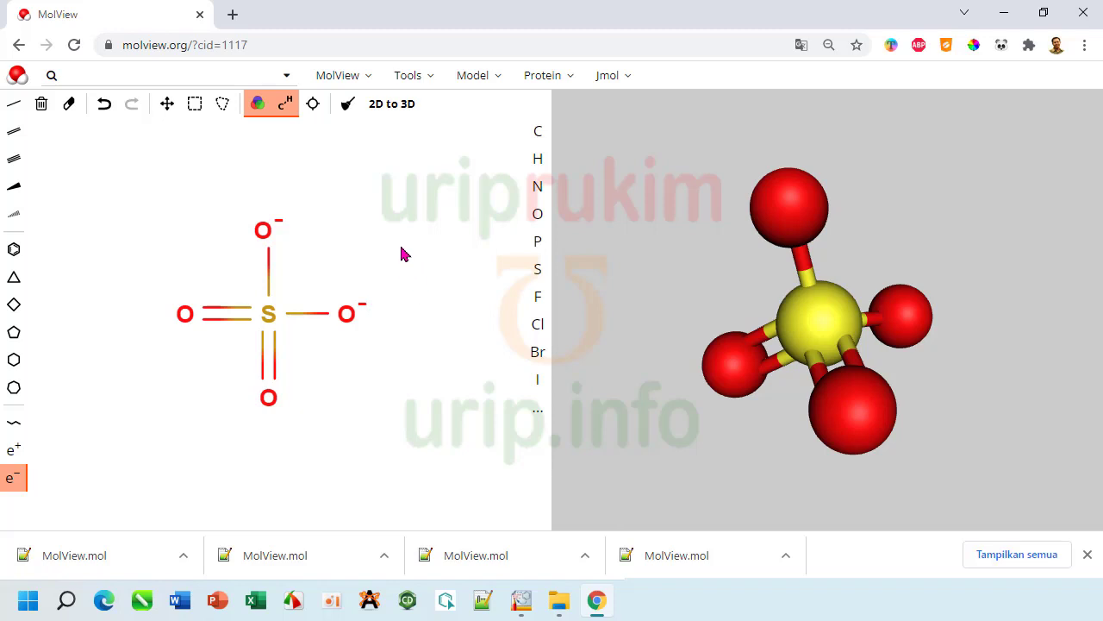
Step: Export the sulfate model as a MOL file and bring up the Downloads folder
left_click(411, 78)
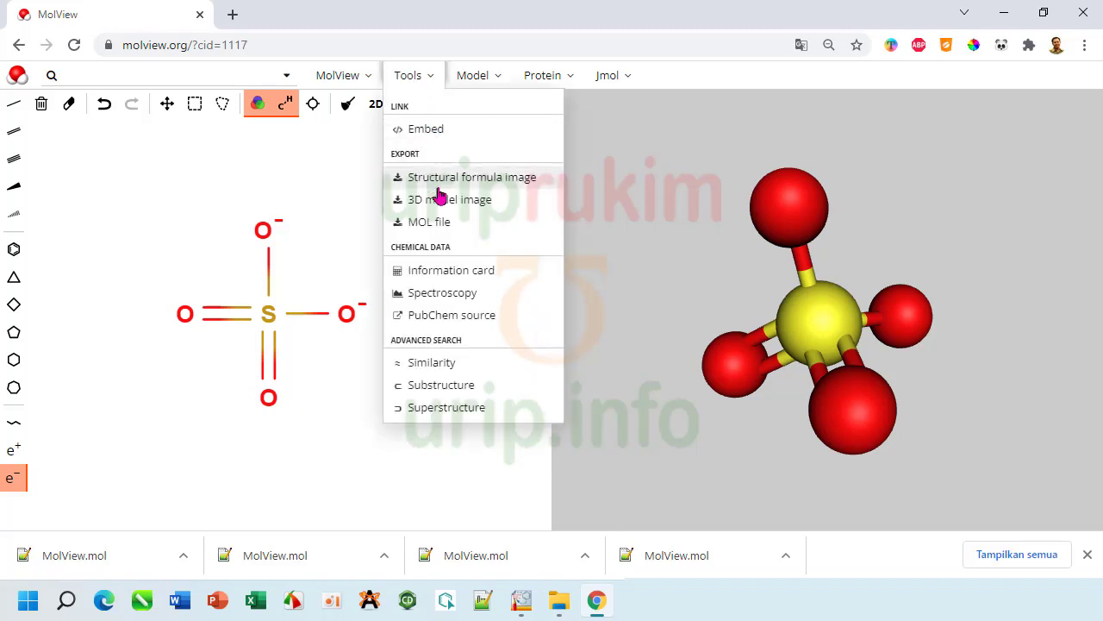
left_click(435, 223)
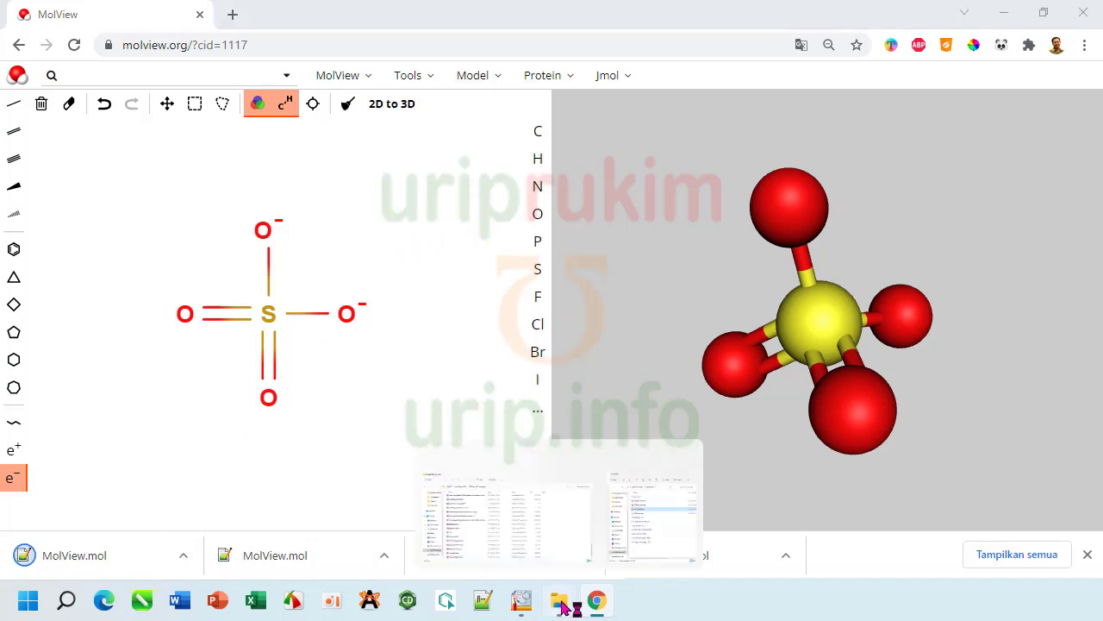
left_click(640, 531)
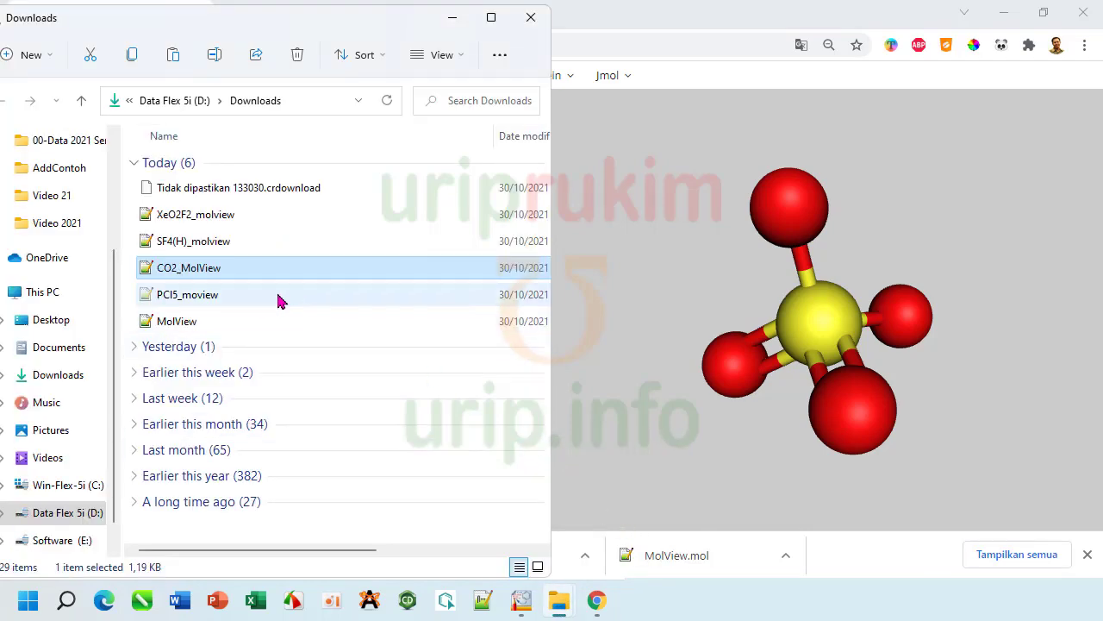
Step: Rename the newly downloaded MolView file as SO420_molview and return to the MolView page
right_click(188, 326)
left_click(248, 565)
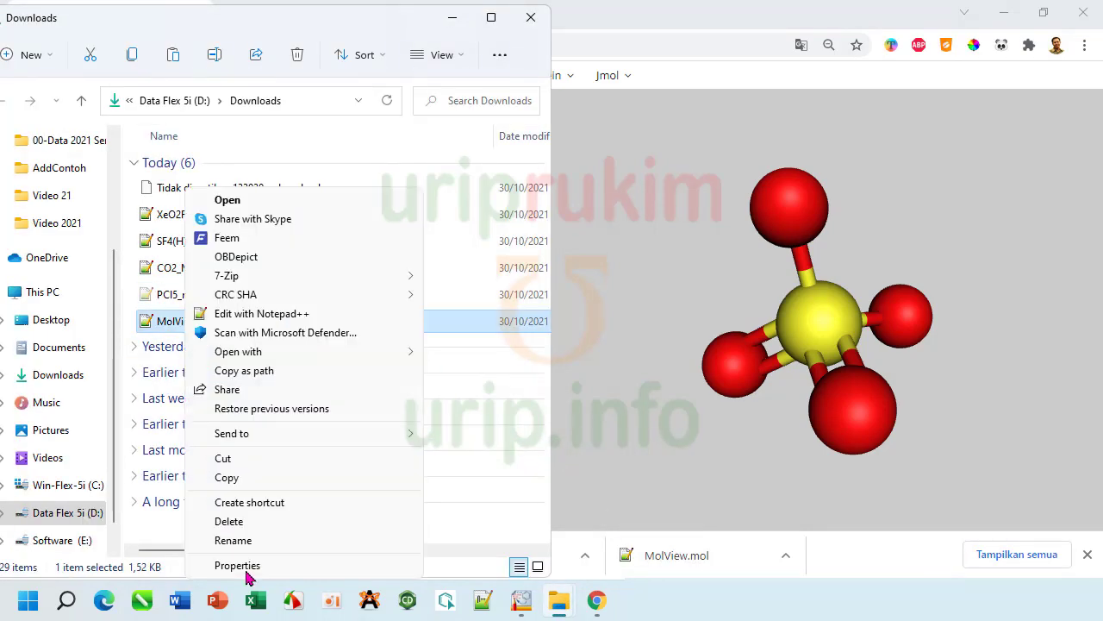
left_click(219, 536)
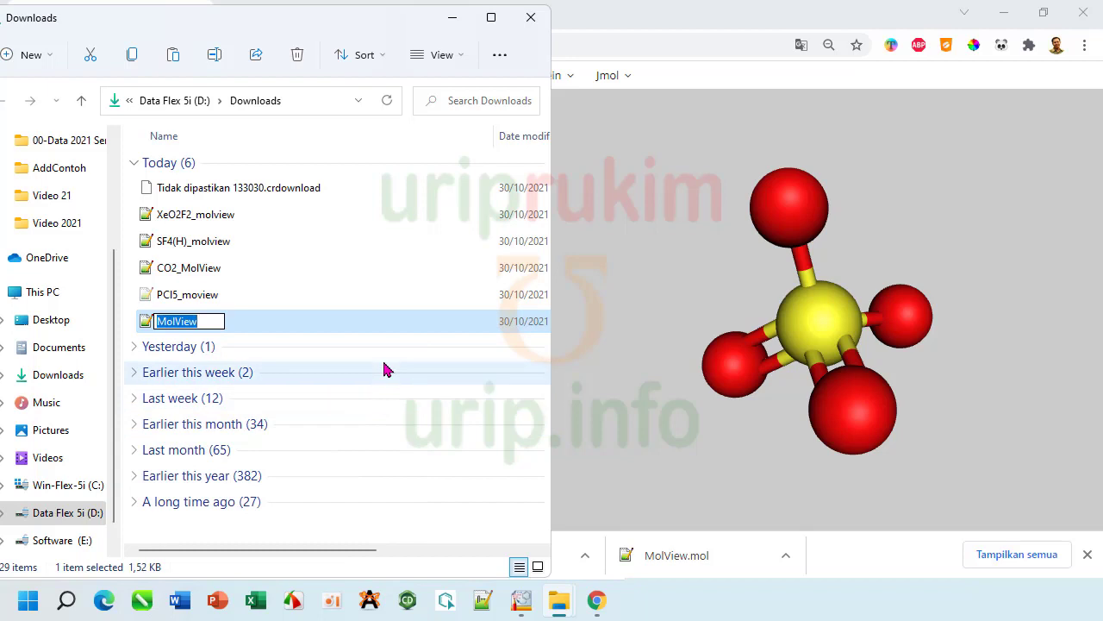
type("SO420")
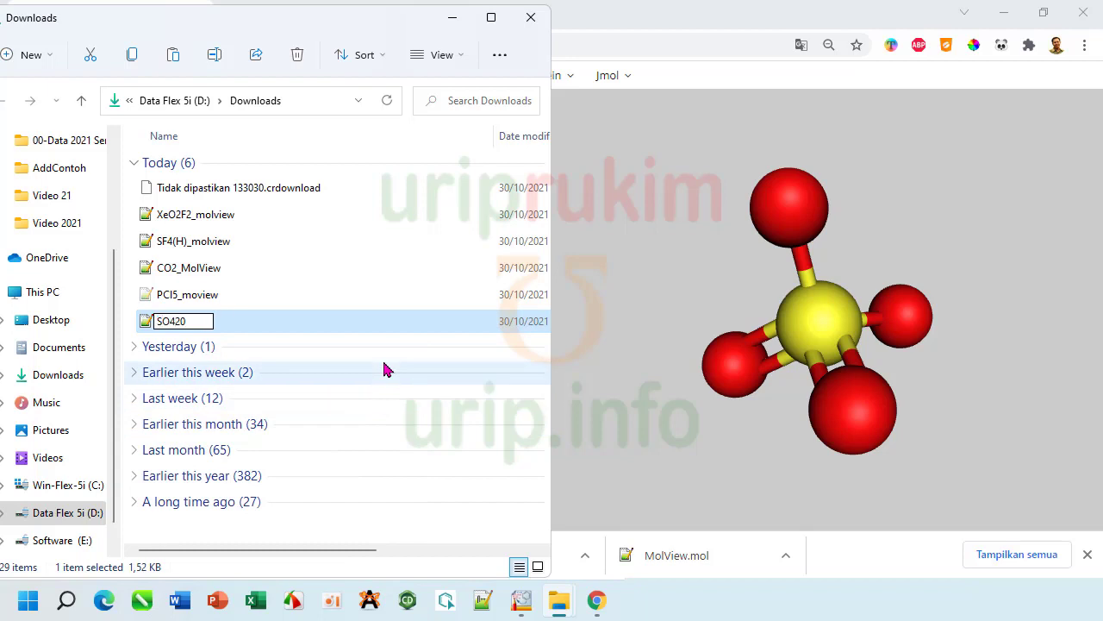
type("_molview")
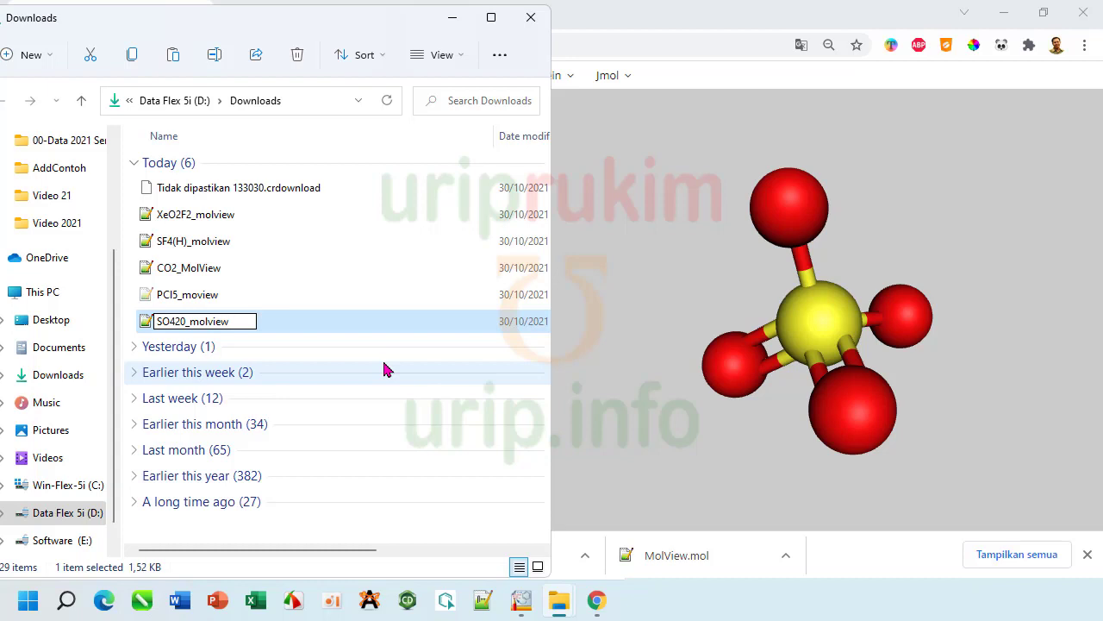
left_click(346, 294)
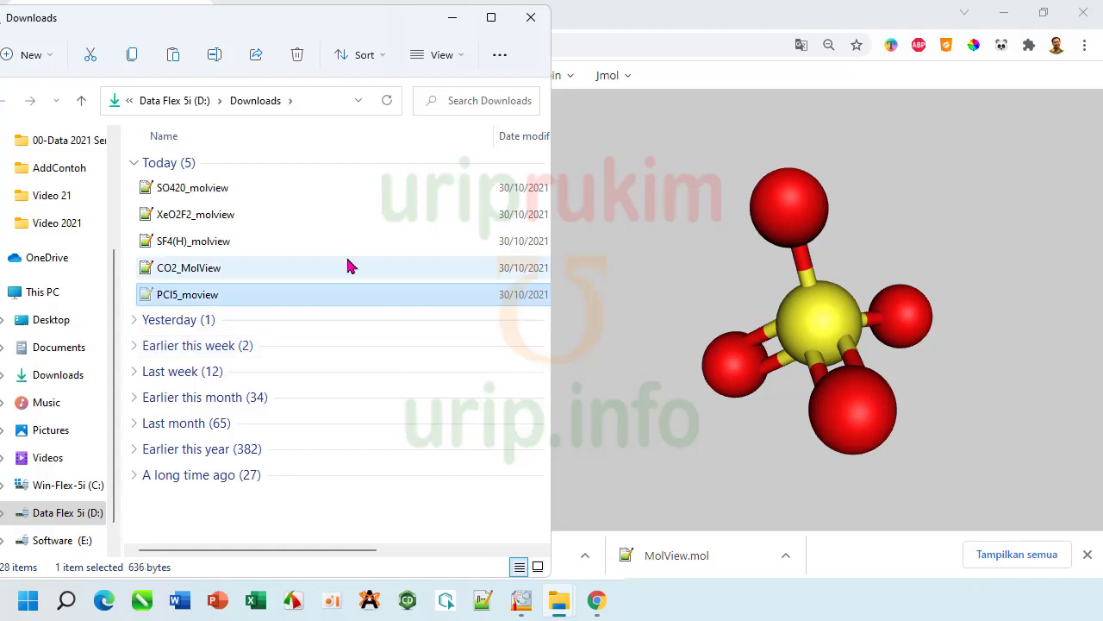
left_click(450, 24)
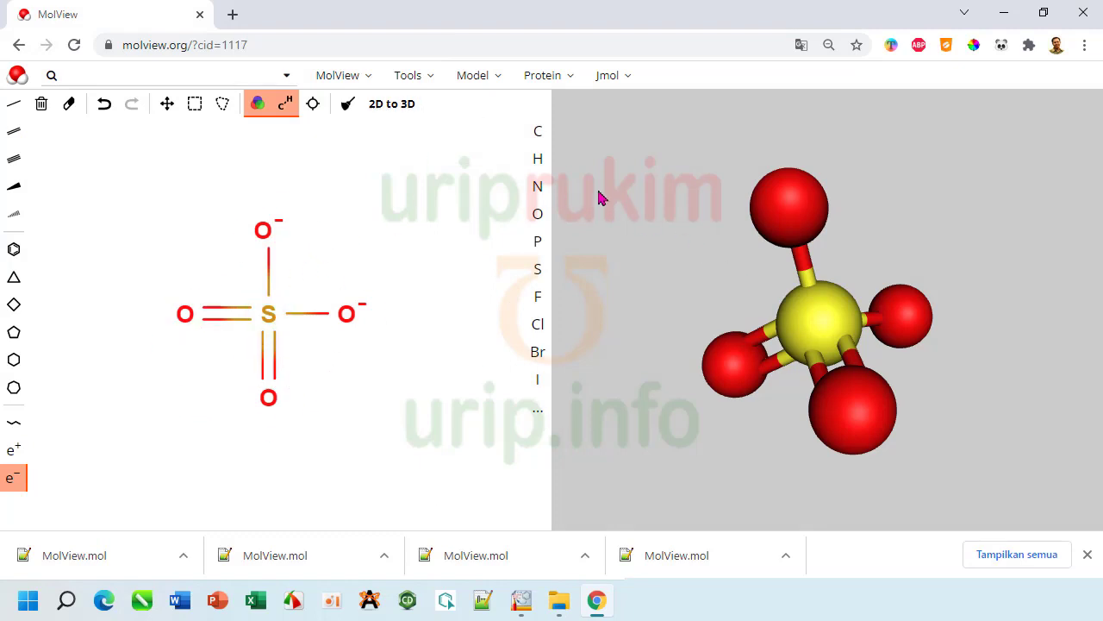
left_click(412, 78)
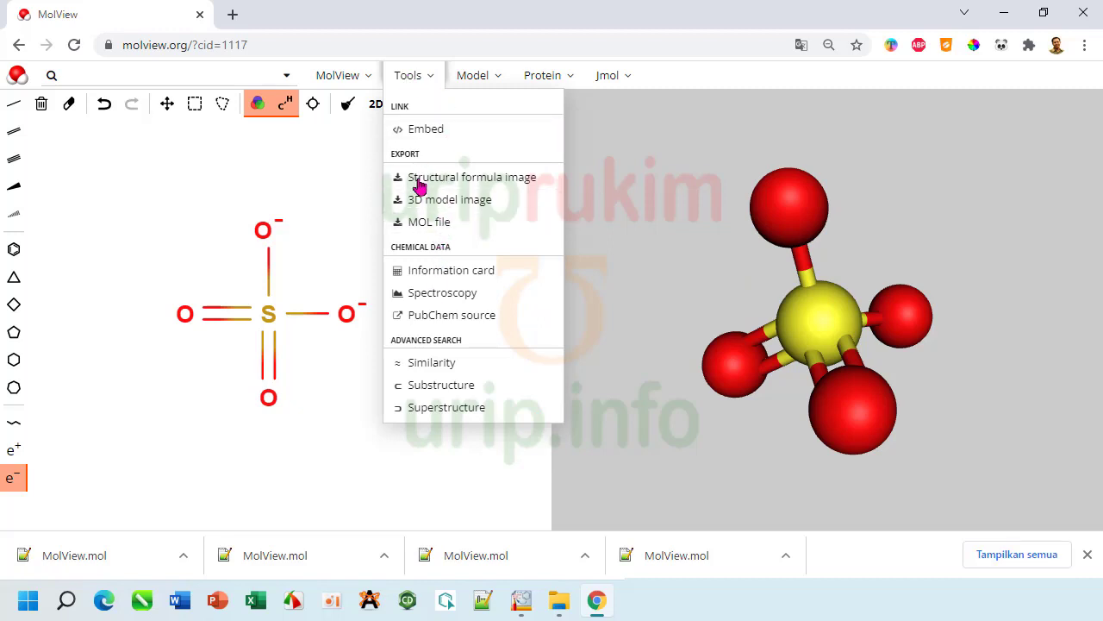
left_click(305, 232)
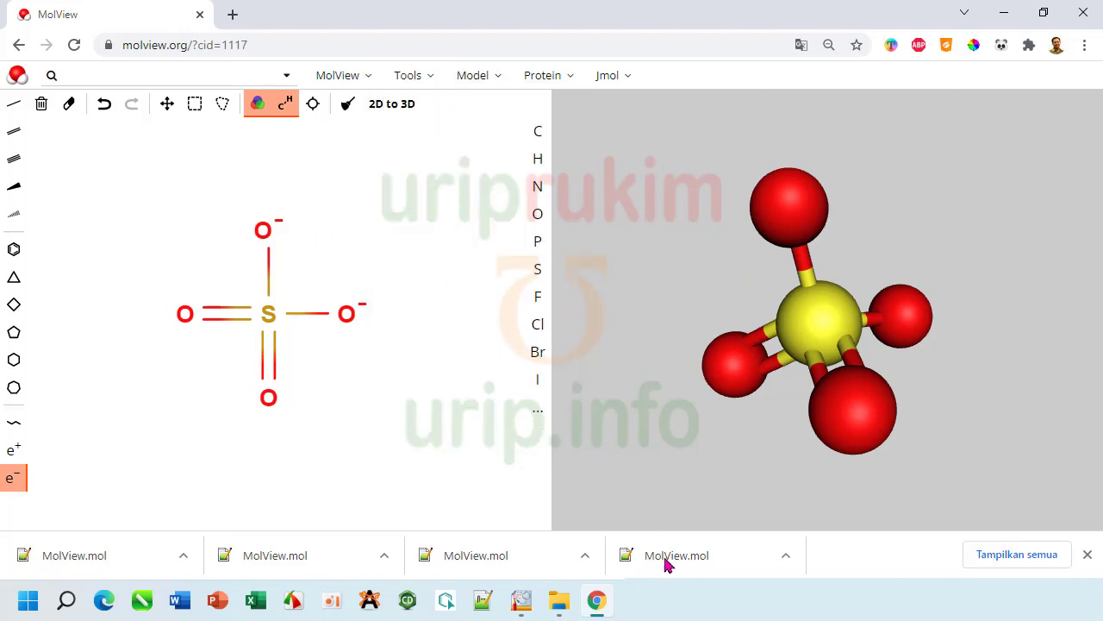
Step: Switch to Jmol with the Downloads folder beside it, replace the PCl5 model with SO420_molview and rotate it
left_click(1004, 12)
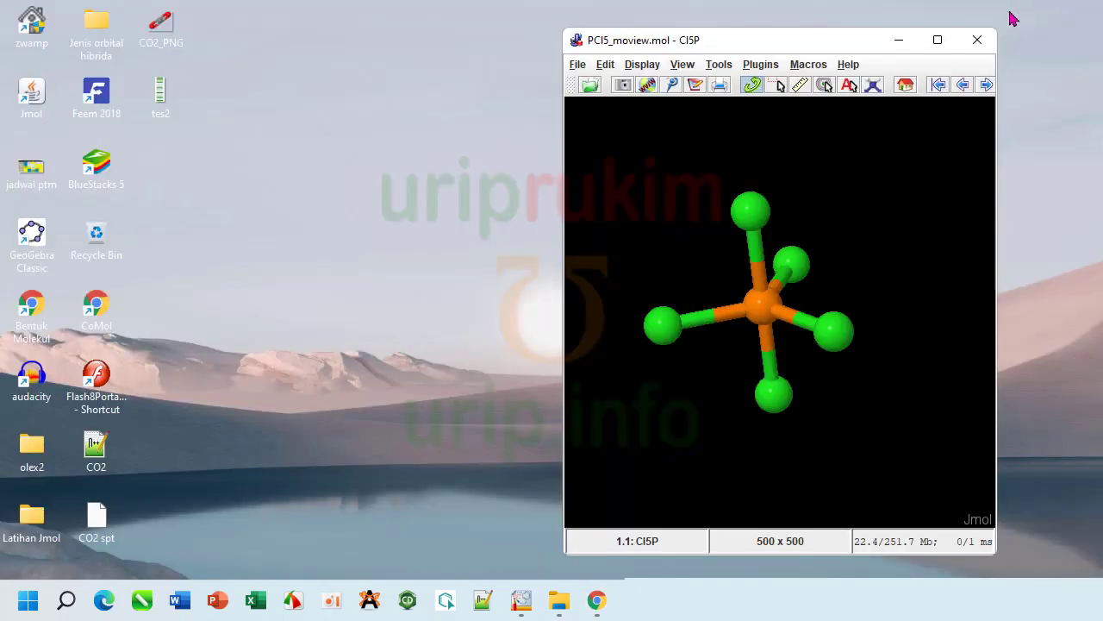
mouse_move(558, 600)
left_click(658, 456)
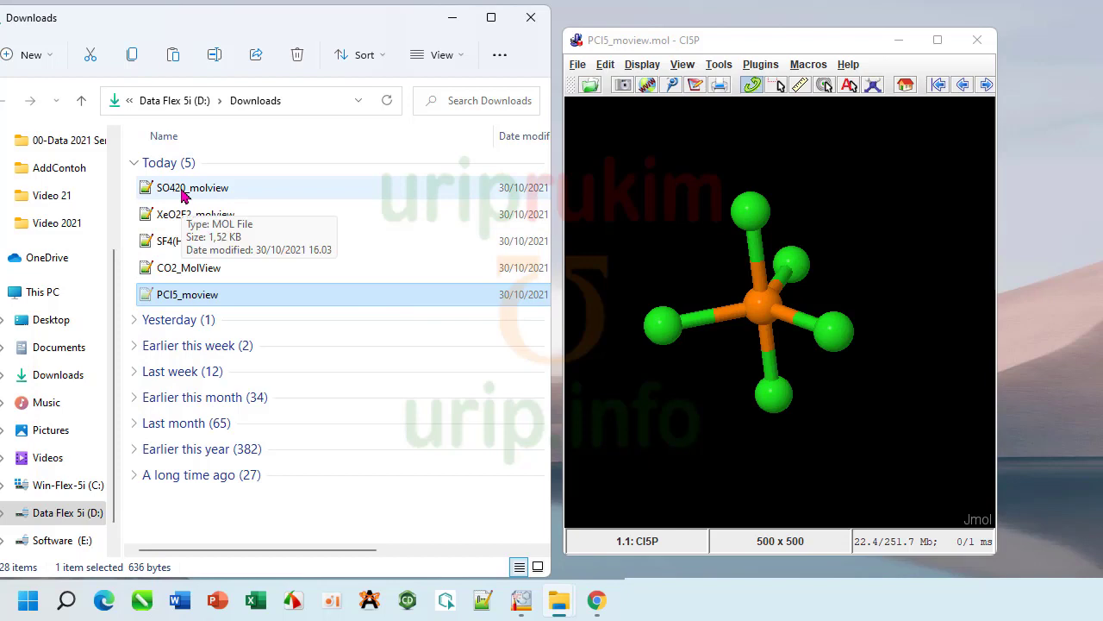
left_click_drag(182, 194, 752, 328)
left_click(500, 317)
left_click_drag(802, 288, 840, 434)
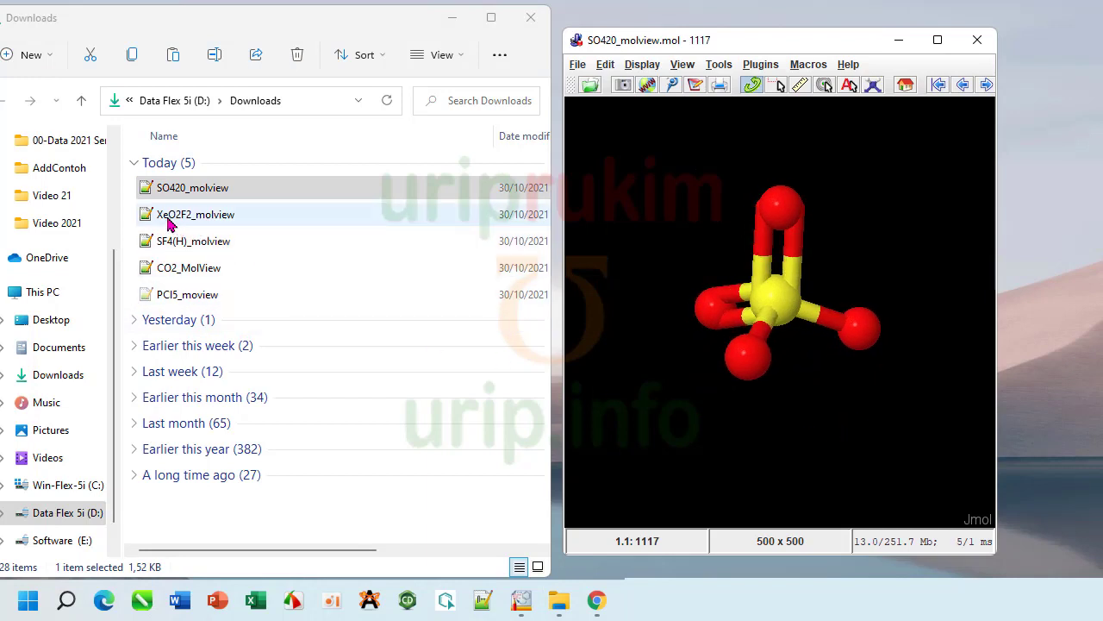
Step: Load XeO2F2_molview into Jmol in place of the current model and rotate it to view its shape
left_click_drag(169, 224, 751, 298)
left_click(500, 317)
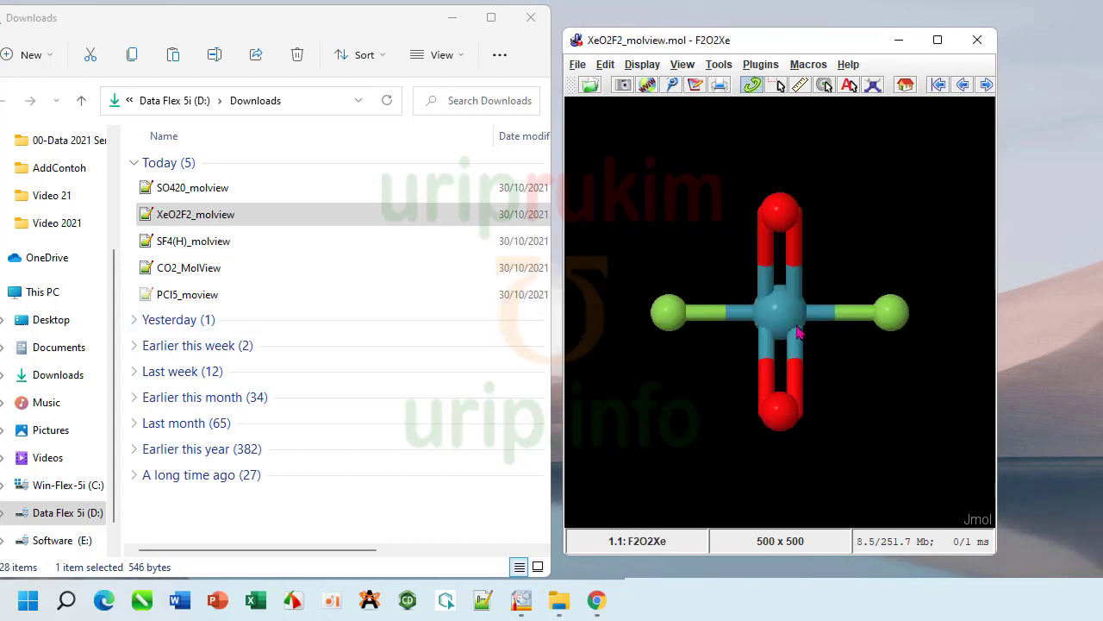
left_click_drag(817, 339, 722, 256)
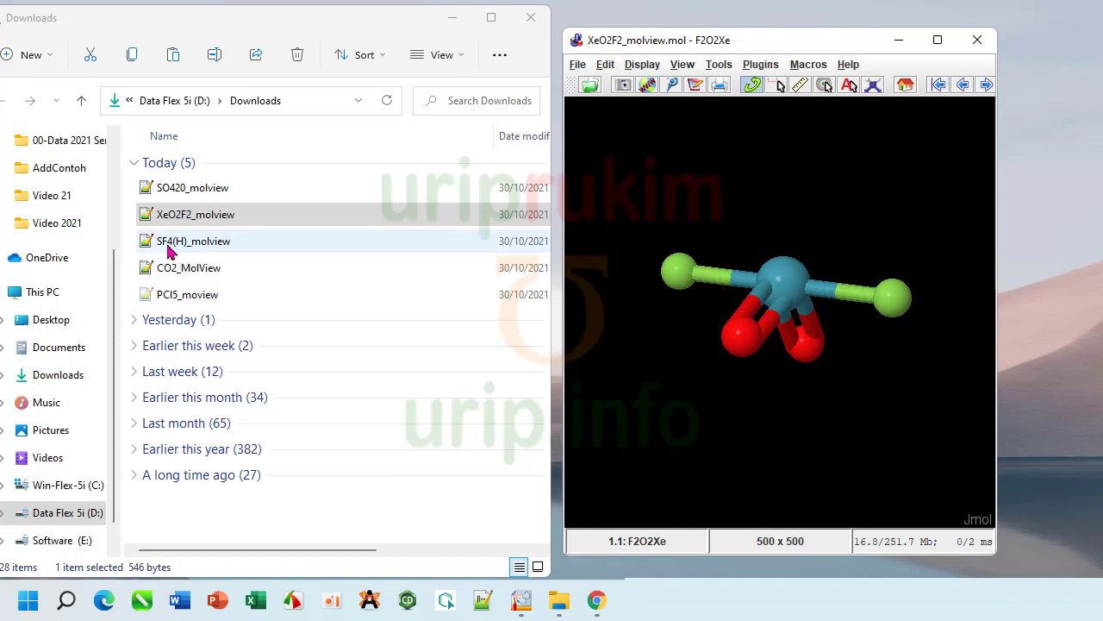
Step: Load SF4(H)_molview into Jmol in place of the current model and rotate it so the hydrogen points up
left_click_drag(175, 248, 779, 315)
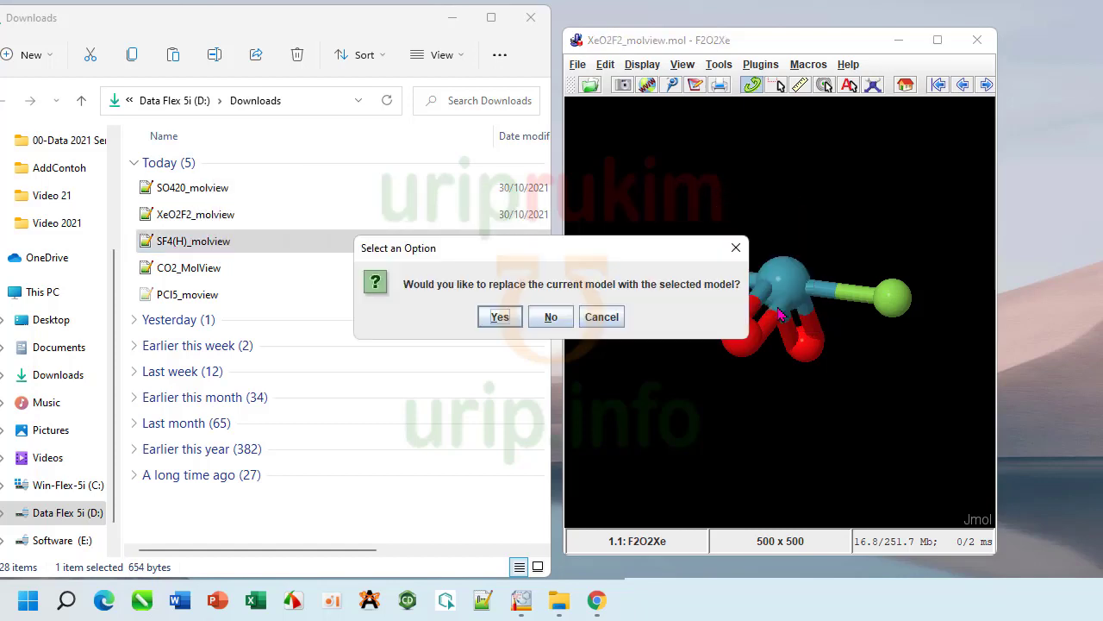
left_click(500, 319)
mouse_move(813, 242)
left_mouse_down()
mouse_move(779, 249)
mouse_move(716, 219)
mouse_move(758, 279)
mouse_move(807, 244)
left_mouse_up()
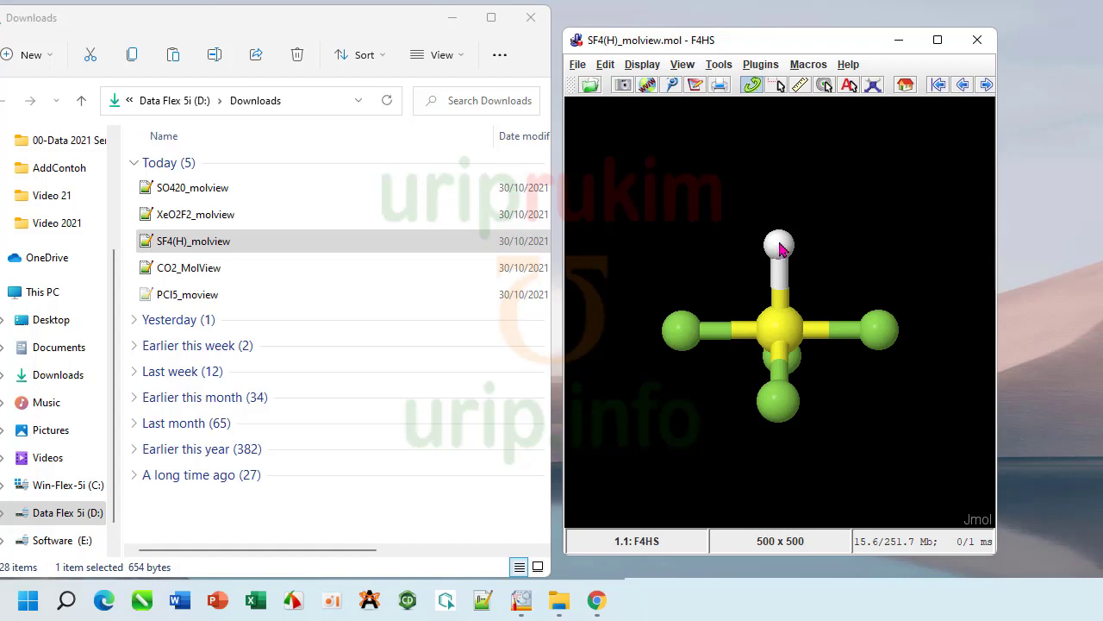
Step: Hide the hydrogen atom of SF4(H) with the console command hide @5, rotate the remaining SF4 shape and close the console
mouse_move(780, 249)
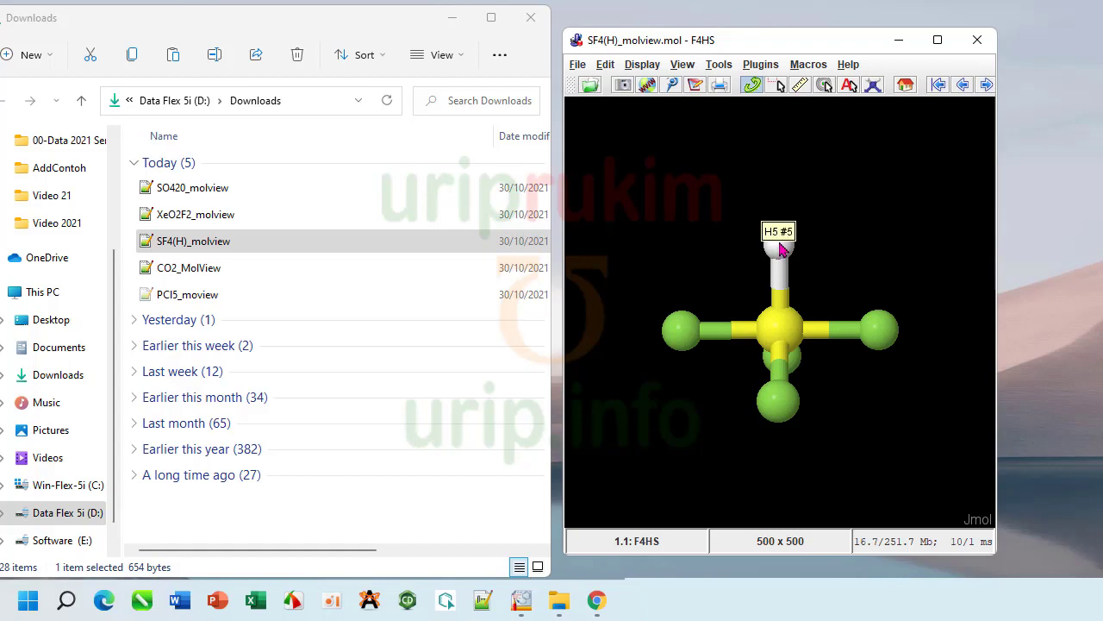
left_click(578, 66)
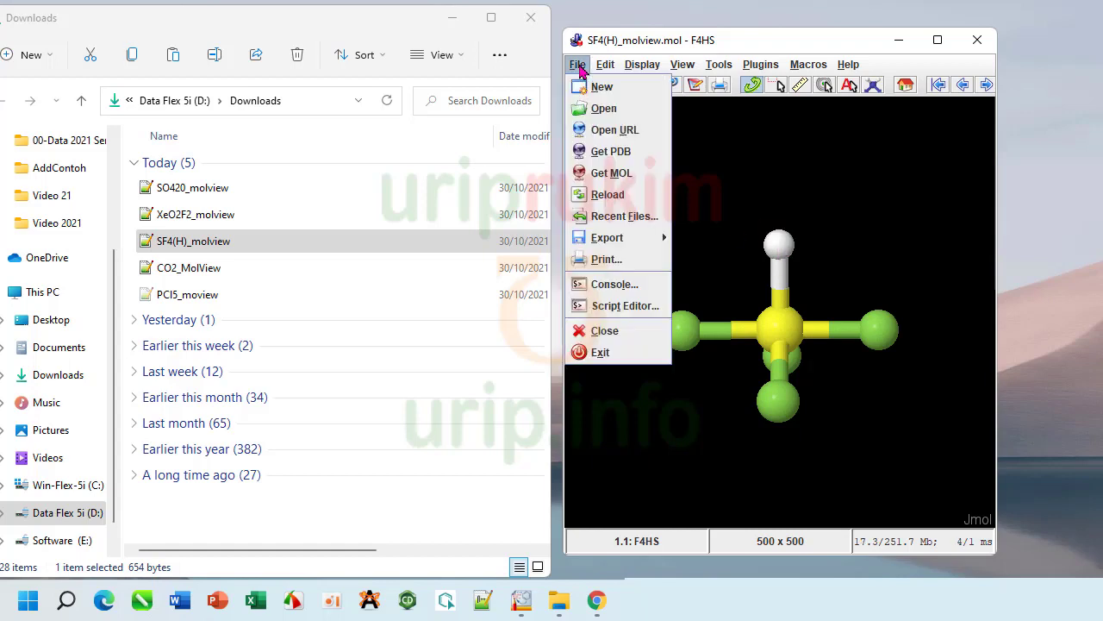
left_click(600, 284)
left_click_drag(475, 150, 238, 24)
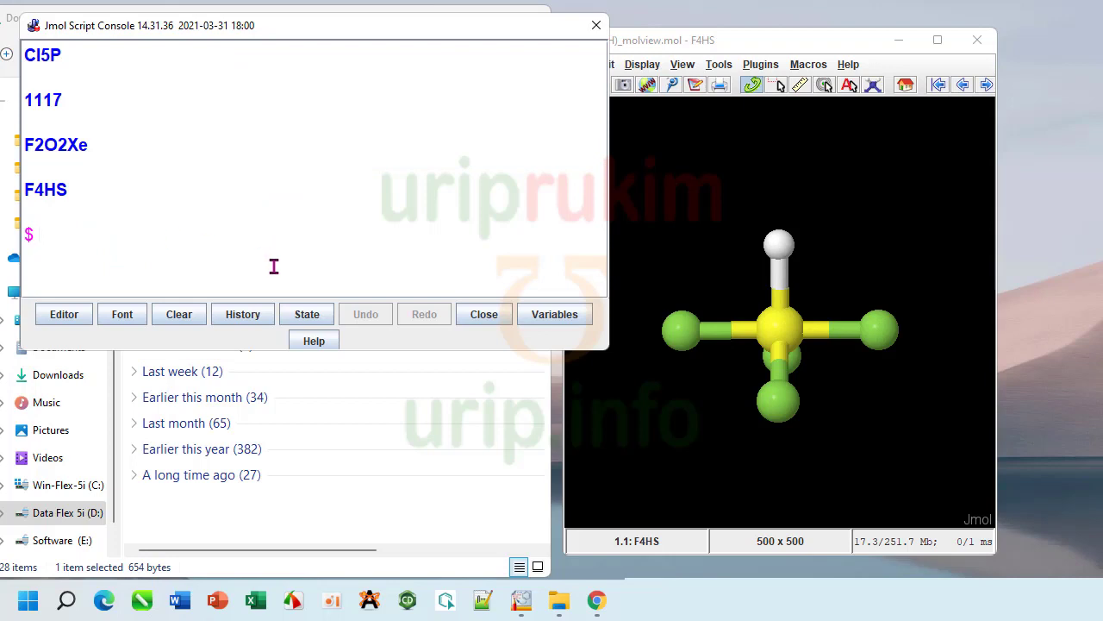
type("hide @5")
key("Return")
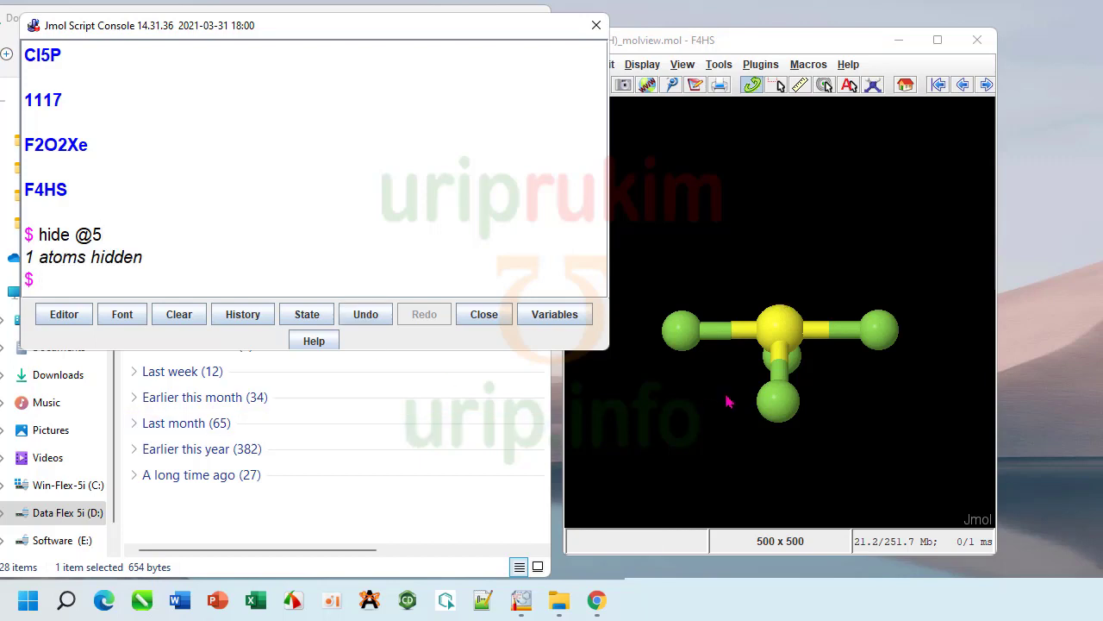
left_click(826, 295)
left_click_drag(825, 296, 723, 269)
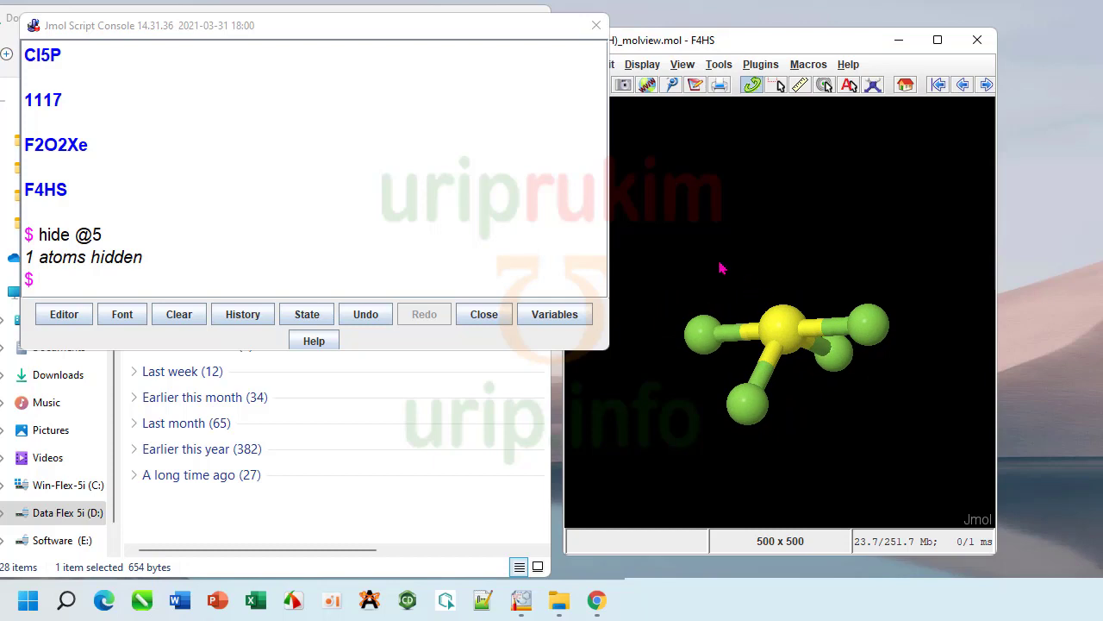
left_click(597, 26)
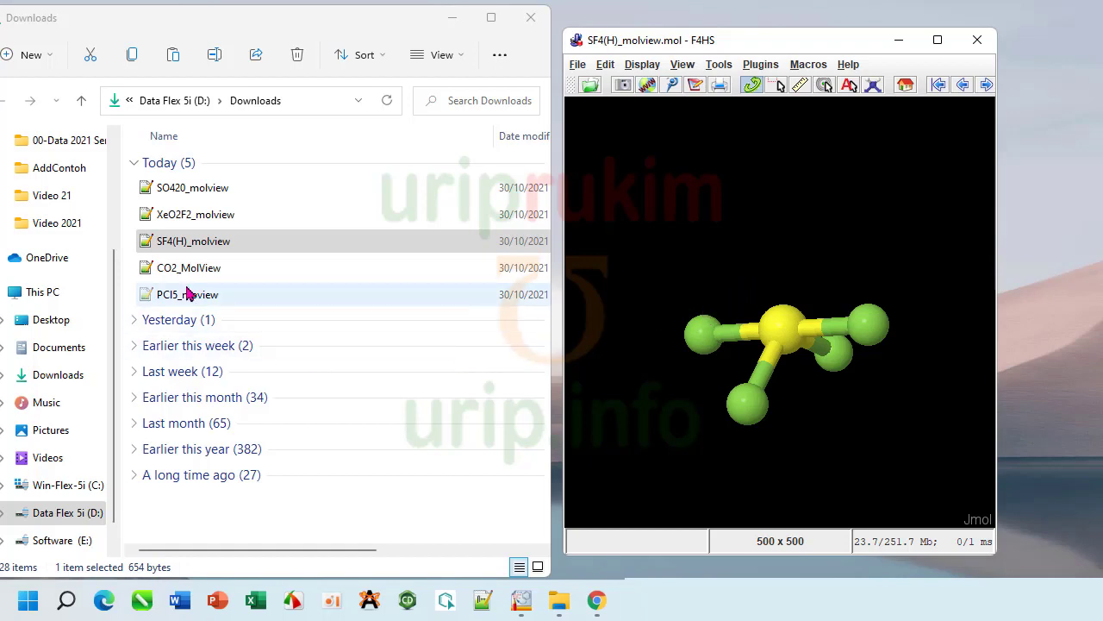
Step: Load CO2_MolView into Jmol in place of the current model and rotate it to view both double bonds
left_click_drag(168, 270, 764, 344)
left_click(486, 321)
left_click_drag(793, 413, 855, 342)
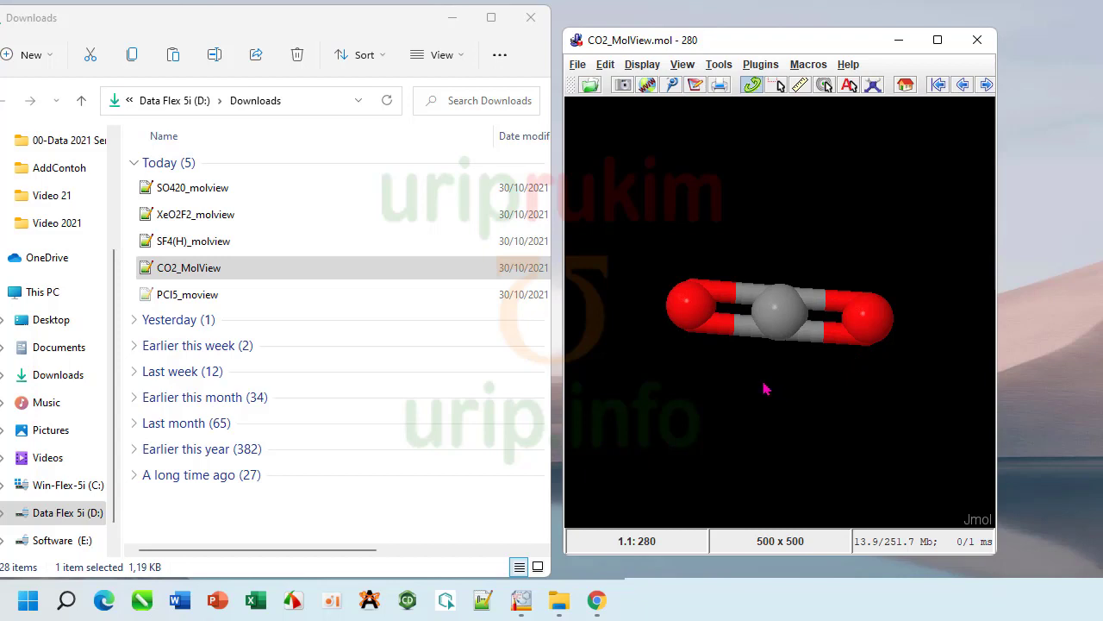
left_click_drag(874, 348, 821, 375)
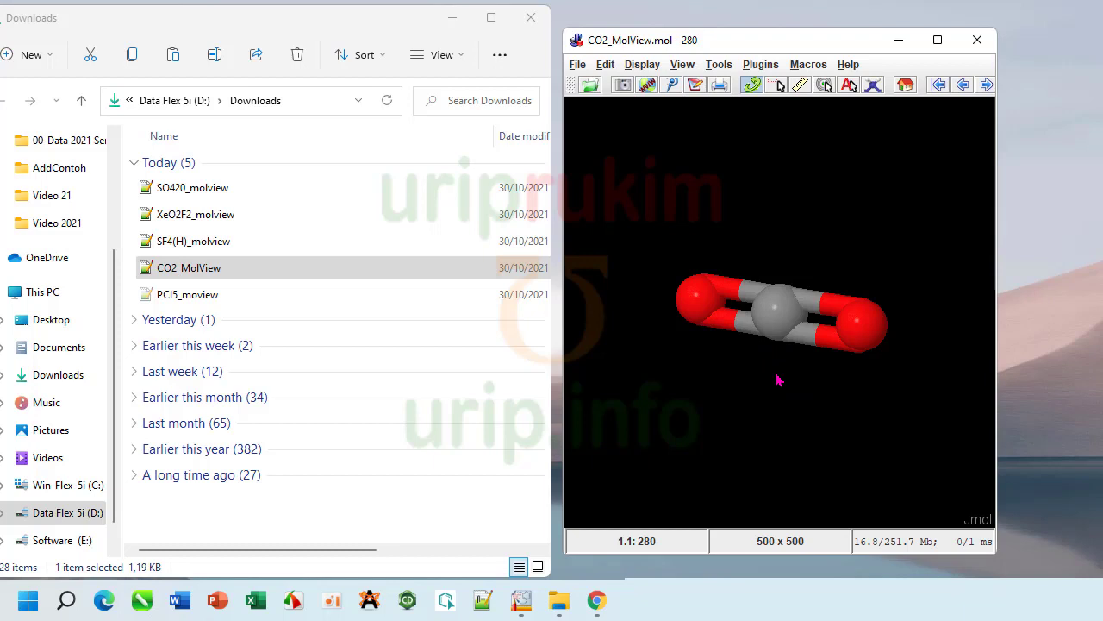
Step: Switch to the MolView page, clear the sulfate sketch and place an aluminium atom from the periodic table
left_click(597, 595)
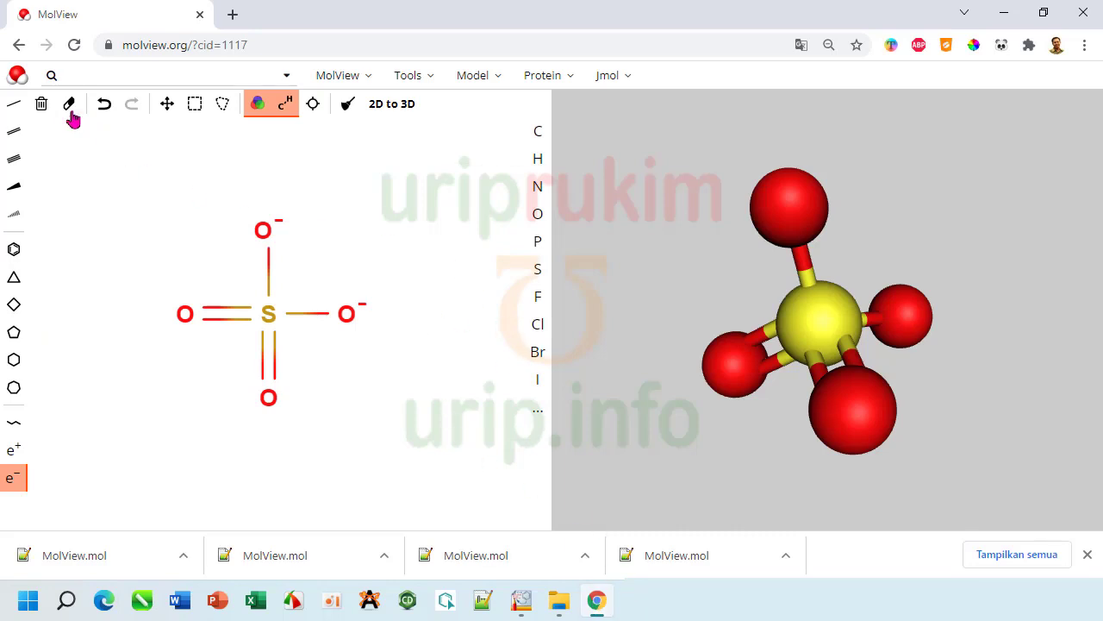
left_click(41, 107)
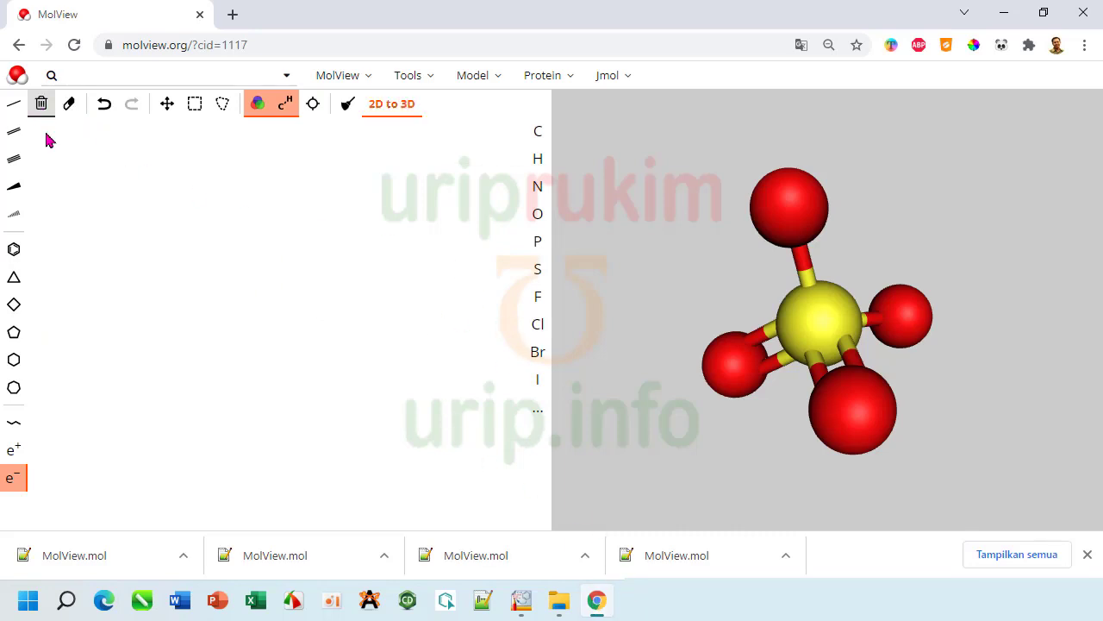
left_click(540, 414)
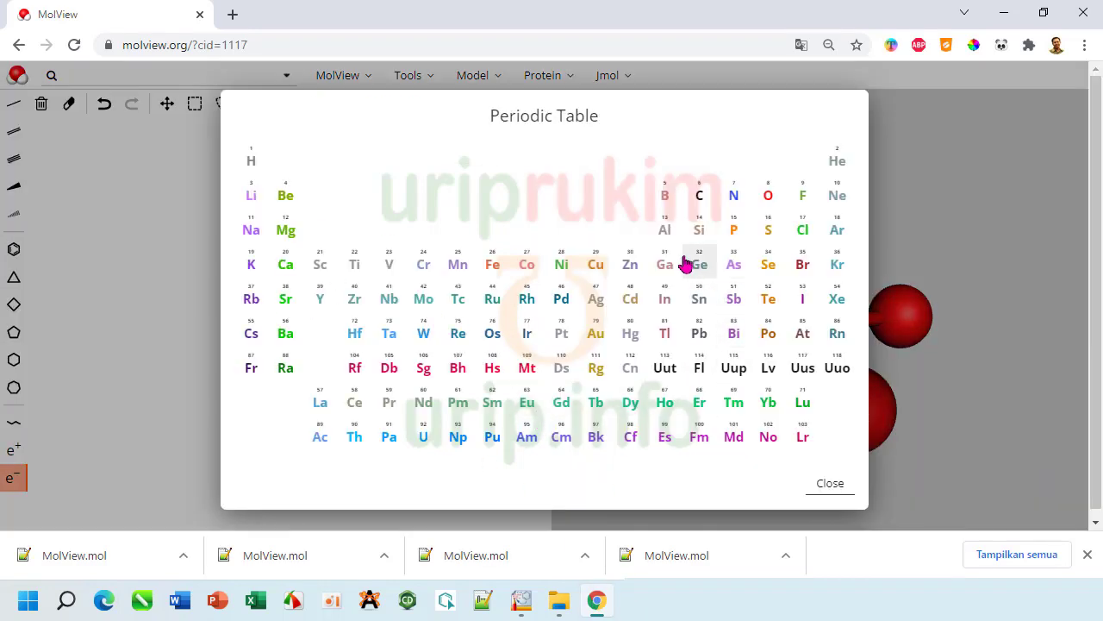
left_click(665, 230)
left_click(229, 306)
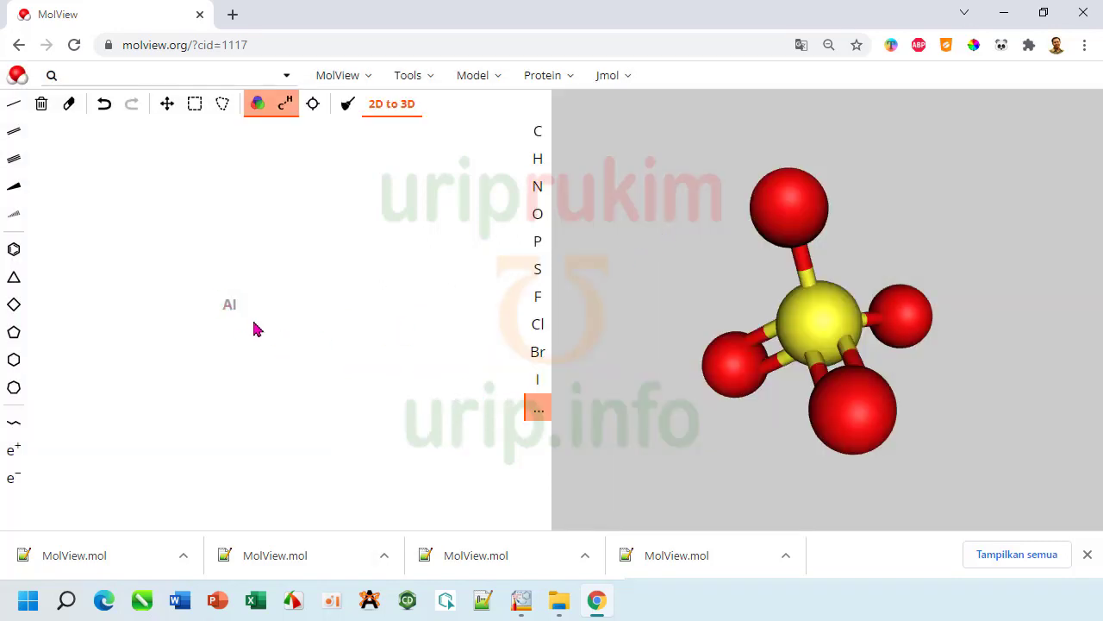
left_click(112, 203)
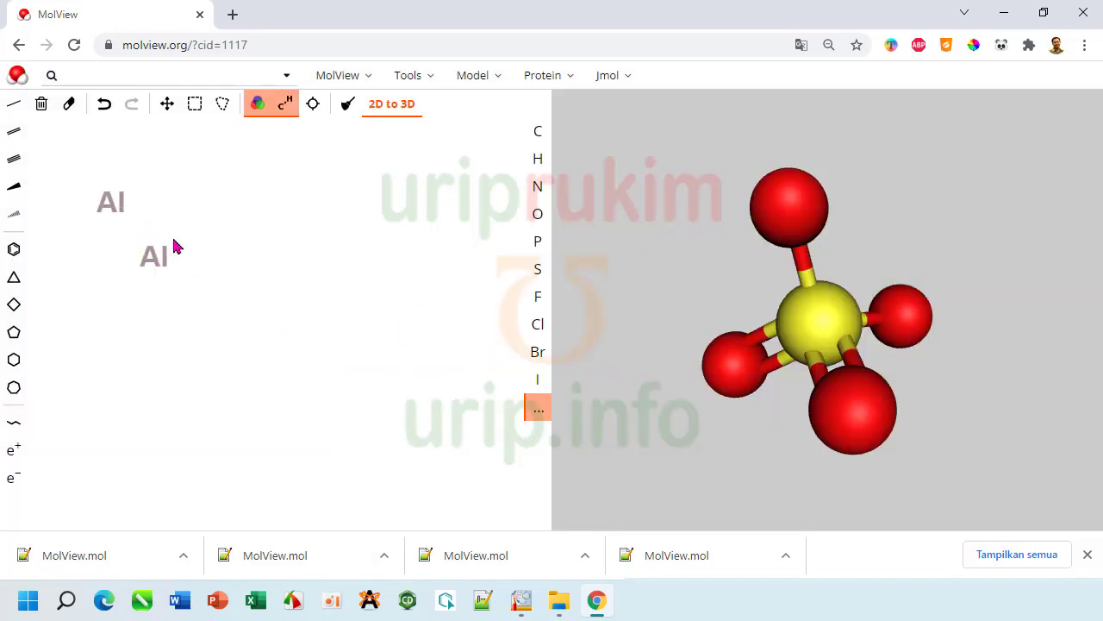
left_click(167, 104)
Step: Attach four chlorine atoms around the aluminium atom with single bonds
left_click(538, 324)
mouse_move(298, 325)
left_mouse_down()
mouse_move(345, 328)
mouse_move(246, 319)
mouse_move(278, 368)
left_mouse_up()
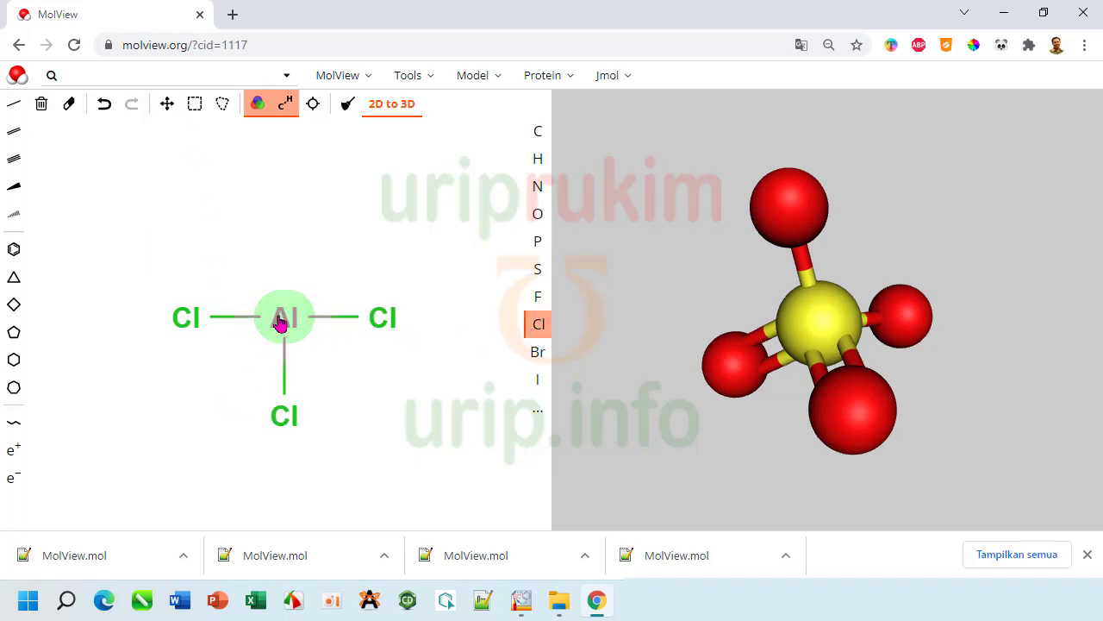
left_click_drag(280, 318, 278, 283)
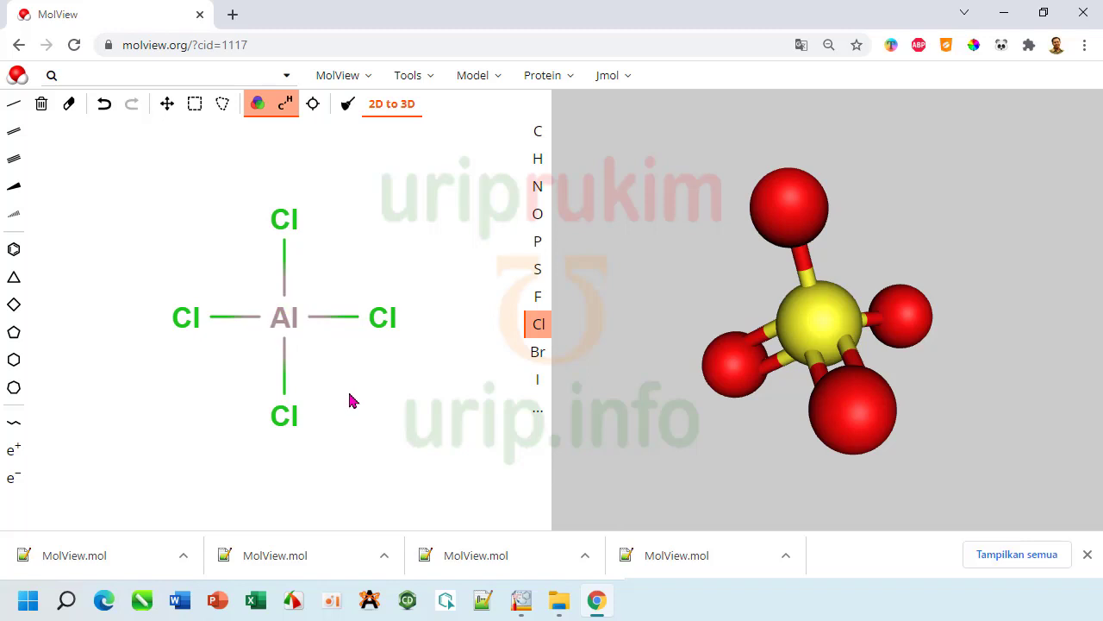
Step: Give the chlorine above the aluminium a negative charge, convert the sketch to 3D and rotate the model
left_click(17, 478)
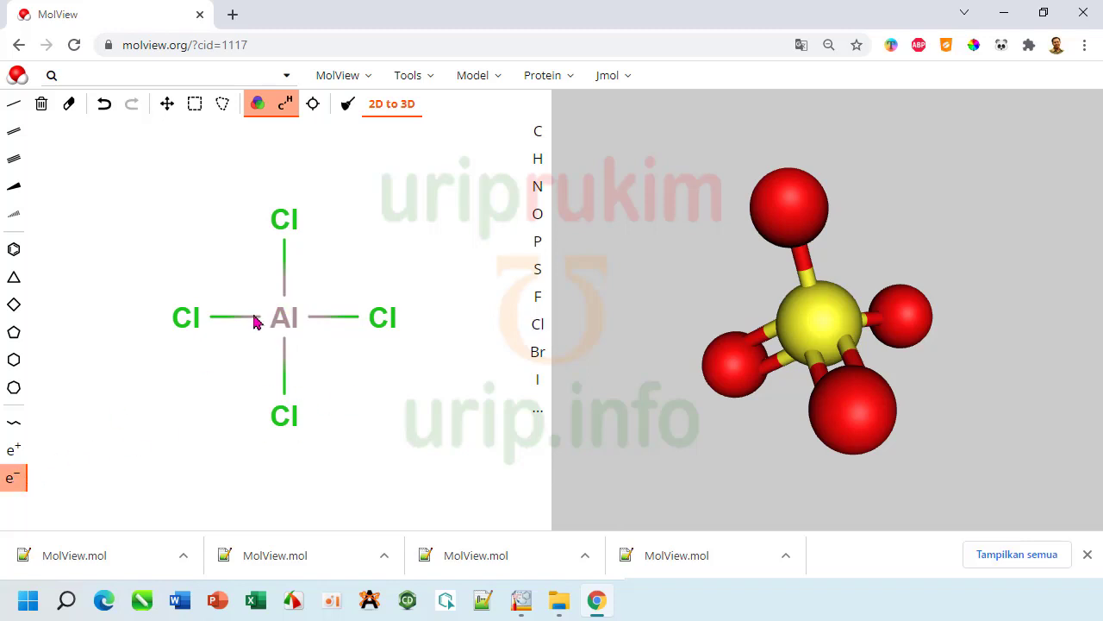
left_click(282, 220)
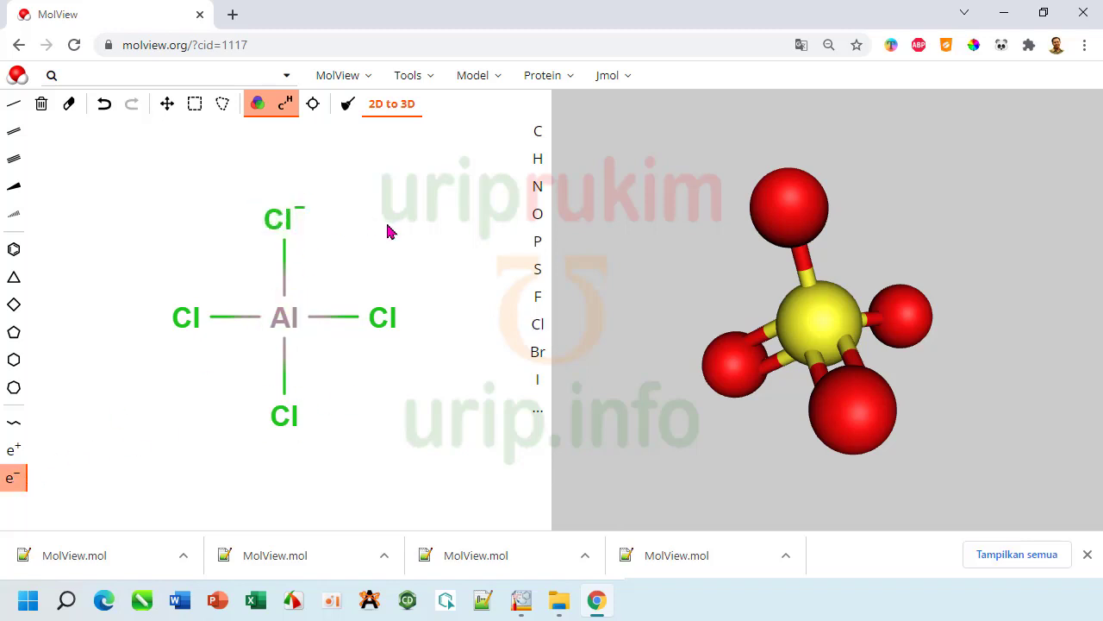
left_click(397, 119)
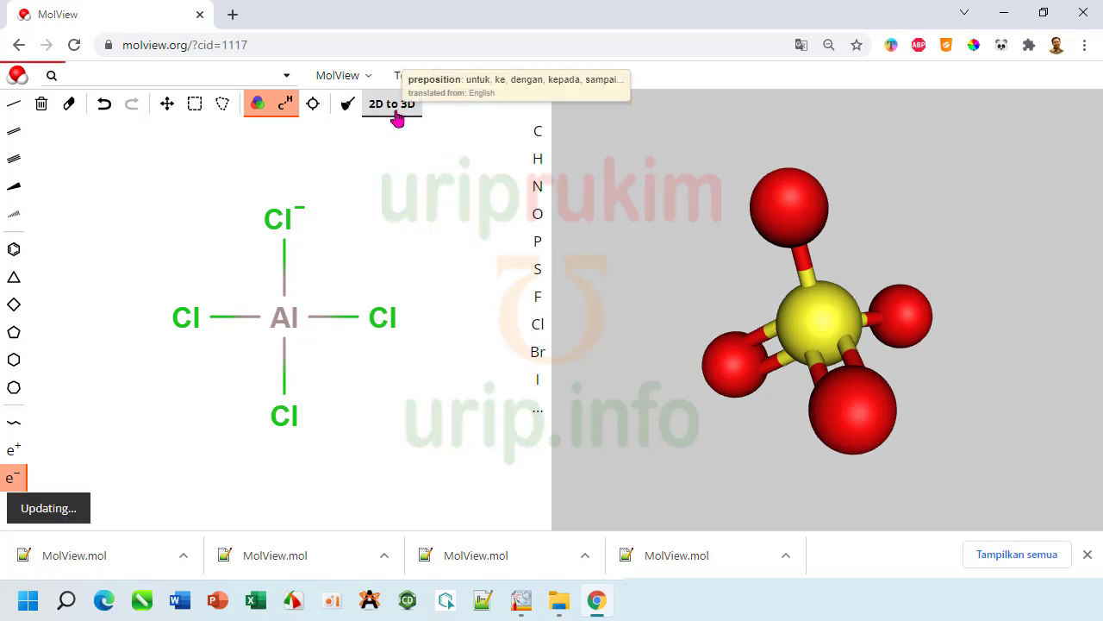
mouse_move(774, 228)
left_mouse_down()
mouse_move(840, 239)
mouse_move(854, 264)
mouse_move(788, 296)
mouse_move(750, 288)
mouse_move(759, 279)
mouse_move(859, 291)
mouse_move(825, 278)
mouse_move(808, 236)
mouse_move(752, 215)
mouse_move(781, 222)
left_mouse_up()
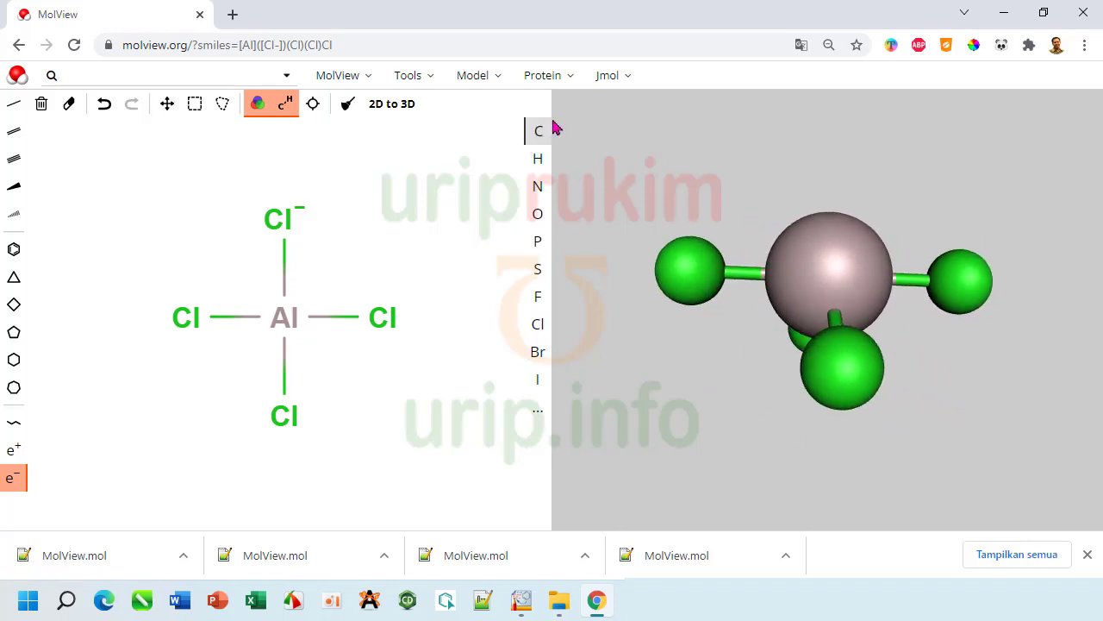
Step: Change the 3D model's rendering engine to Jmol
left_click(422, 78)
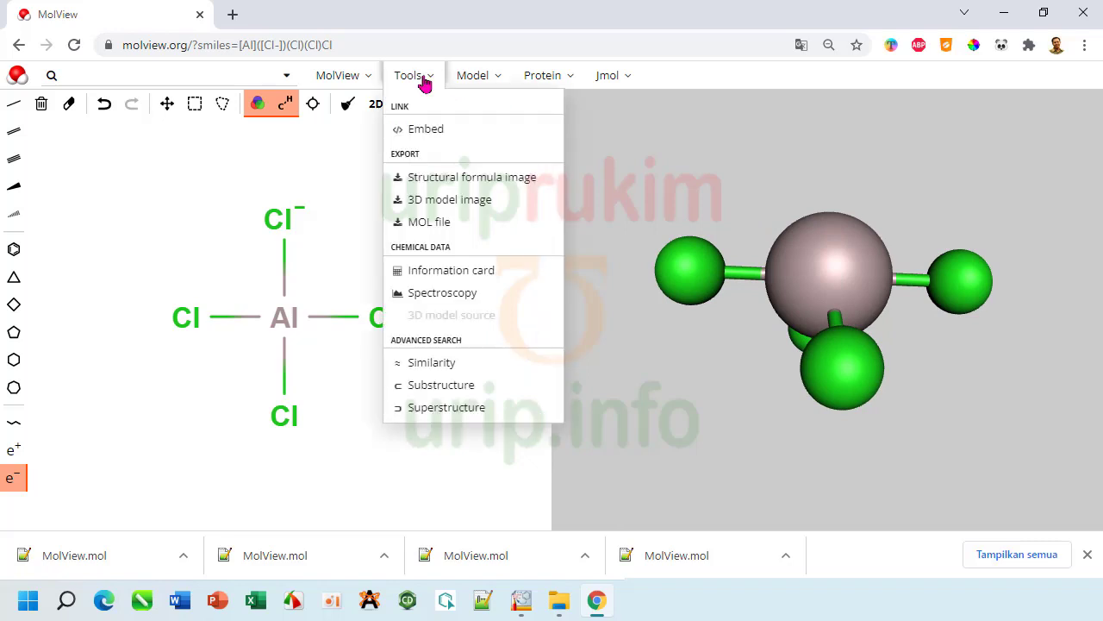
left_click(468, 82)
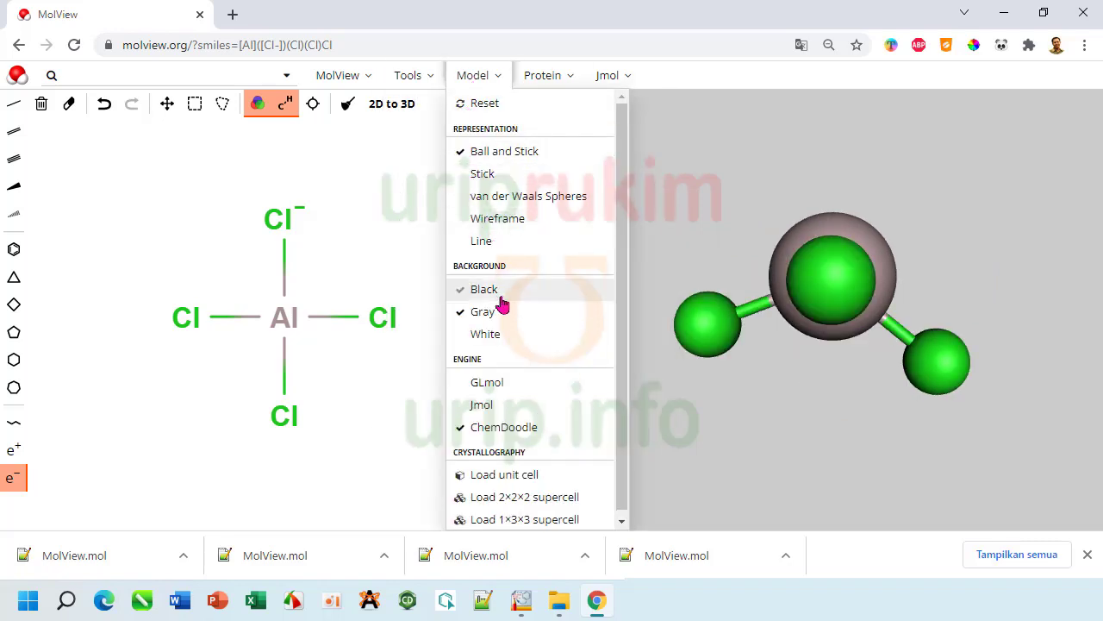
left_click(476, 404)
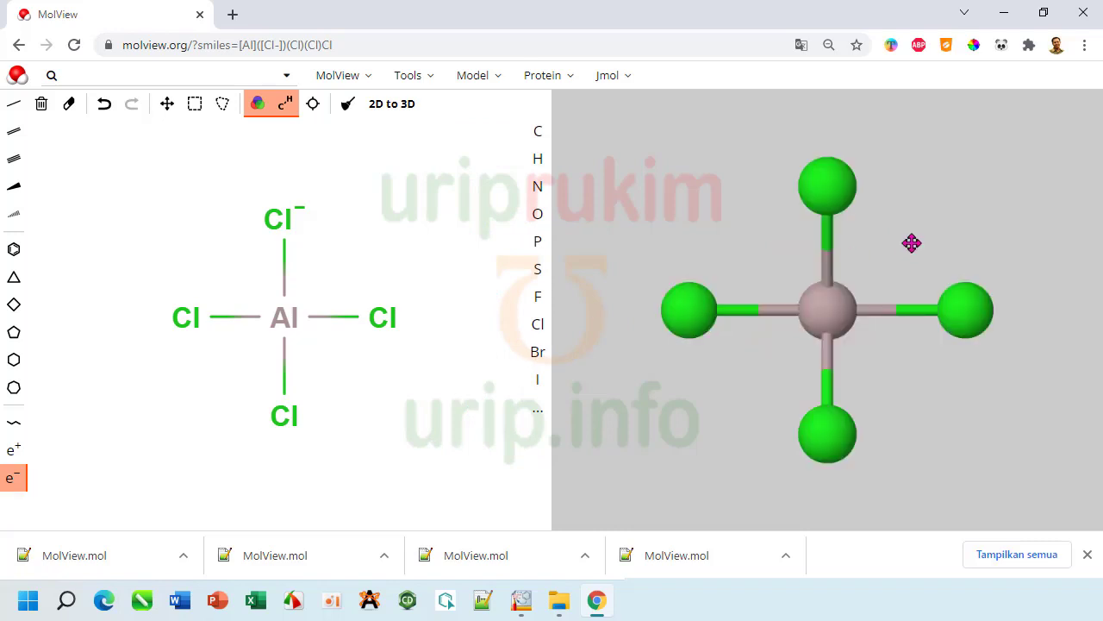
Step: Apply Clean and run Energy minimization on the aluminium chloride ion model
left_click(608, 77)
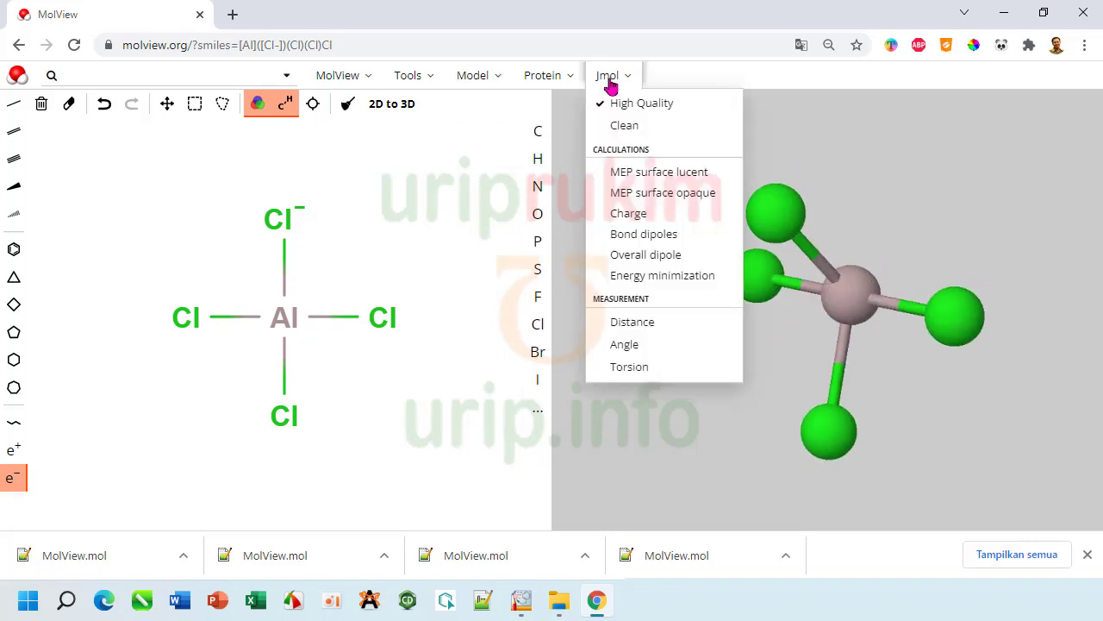
left_click(638, 128)
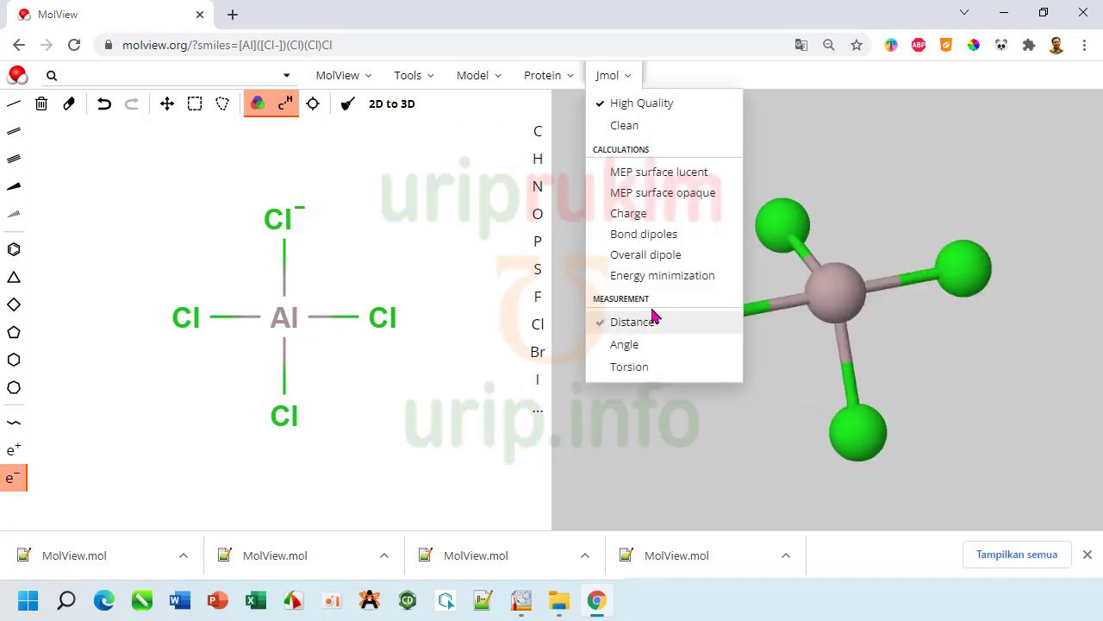
left_click(684, 278)
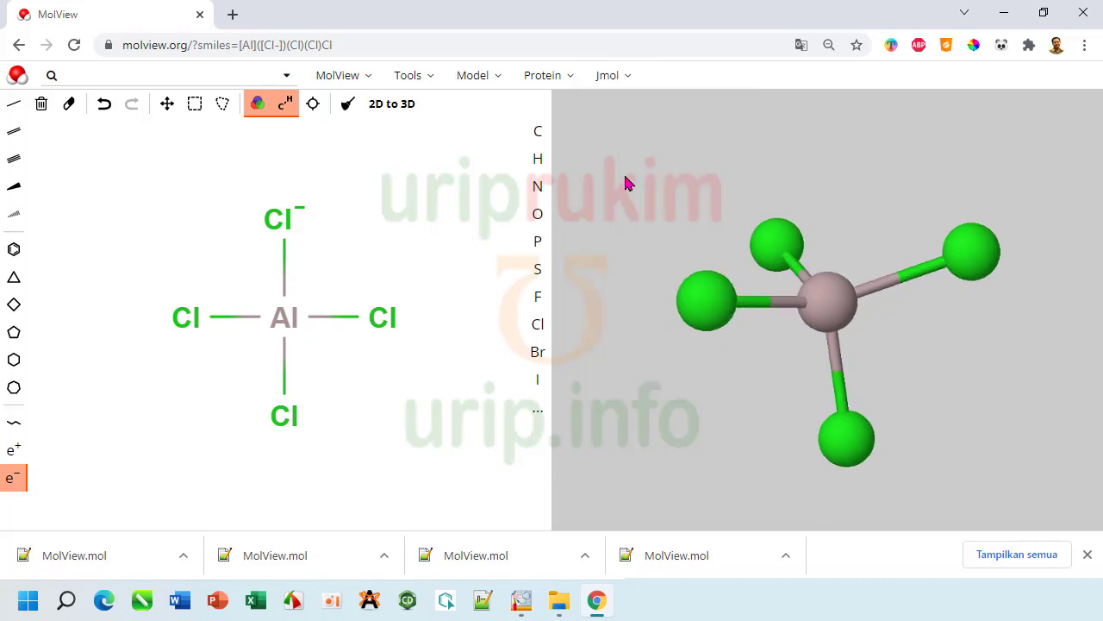
Step: Rotate the aluminium chloride ion model to view its shape from several sides, and clear the 2D sketch
left_click(614, 75)
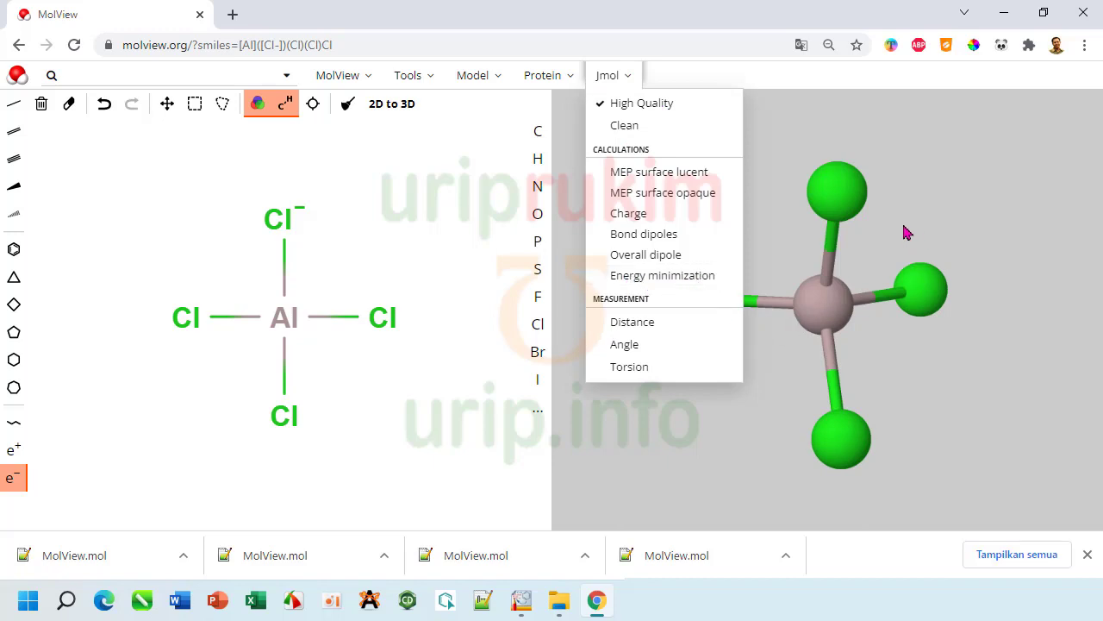
left_click(854, 242)
left_click_drag(783, 180, 720, 293)
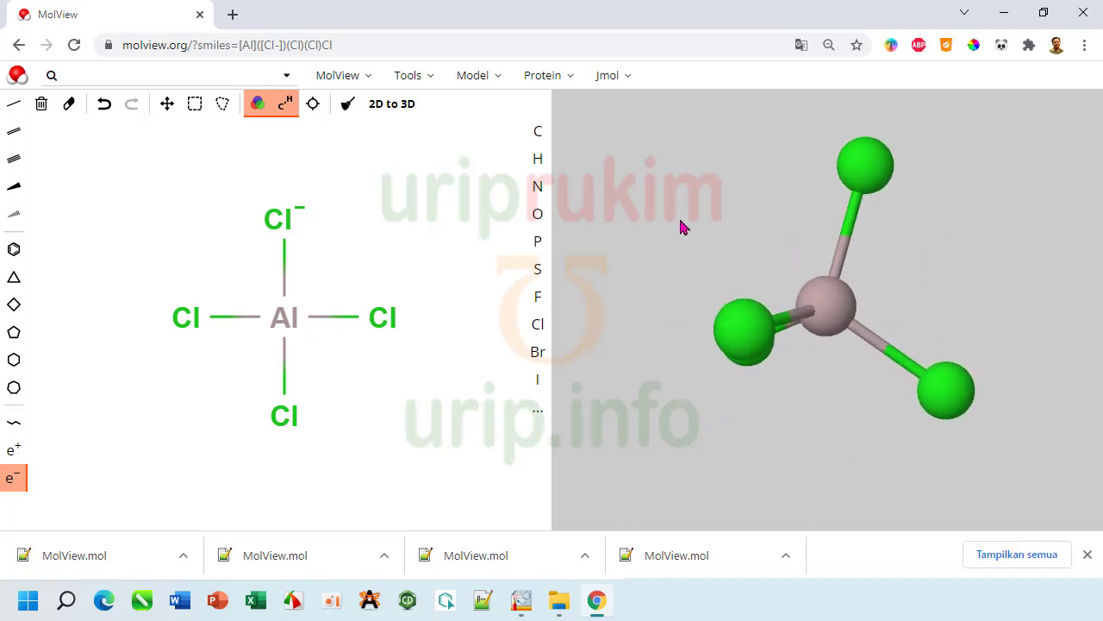
left_click_drag(916, 257, 806, 263)
left_click_drag(875, 261, 853, 273)
key("Delete")
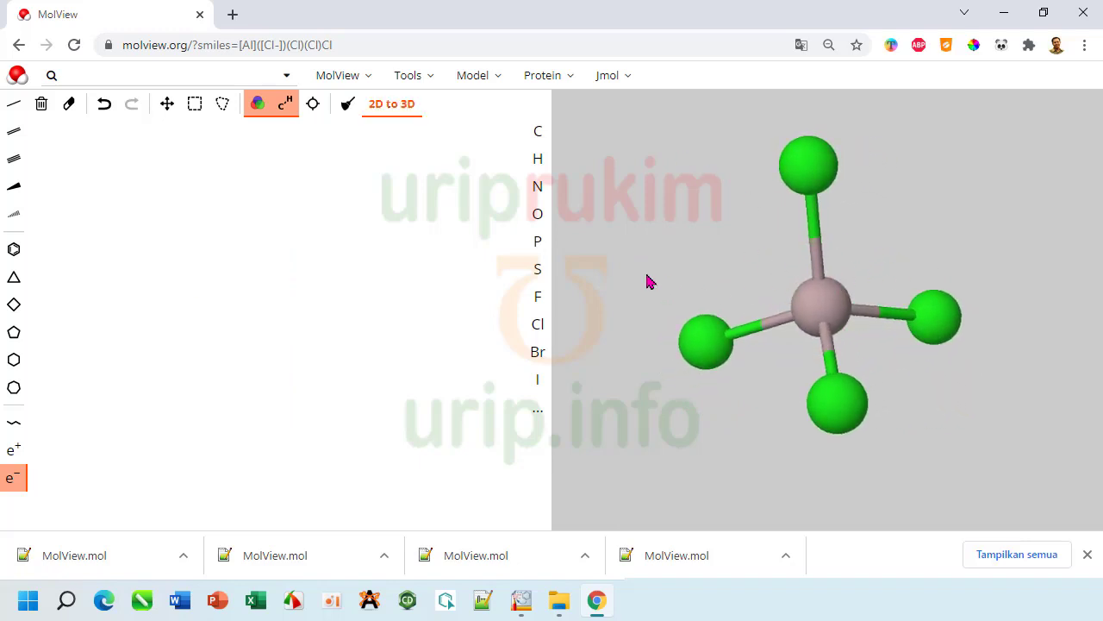